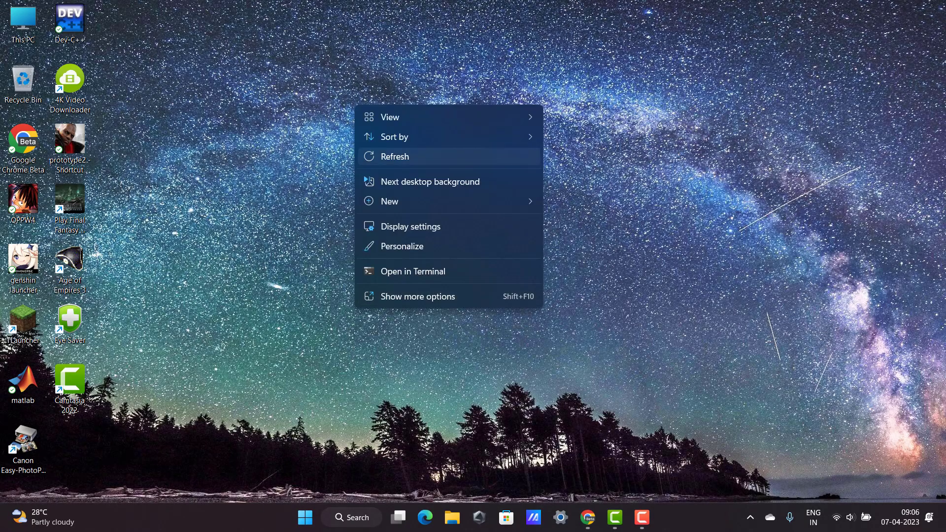
# - Refresh the desktop, open Windows Security from the system search to check how it loads, and close it
pyautogui.click(394, 157)
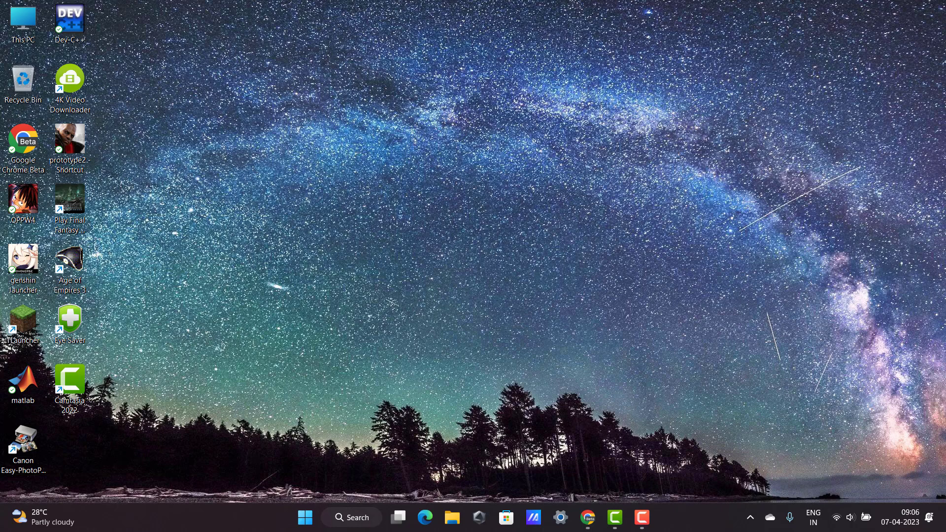
pyautogui.press('super+s')
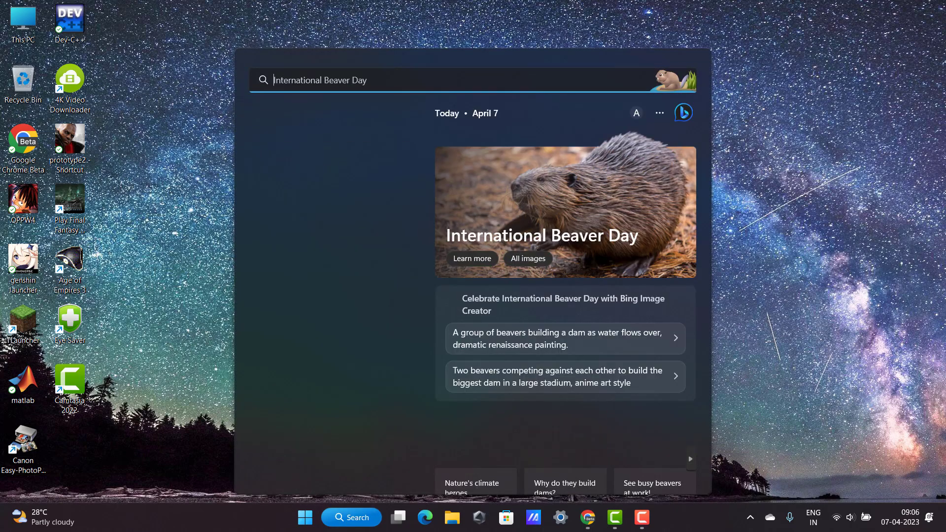
pyautogui.write('windows Security')
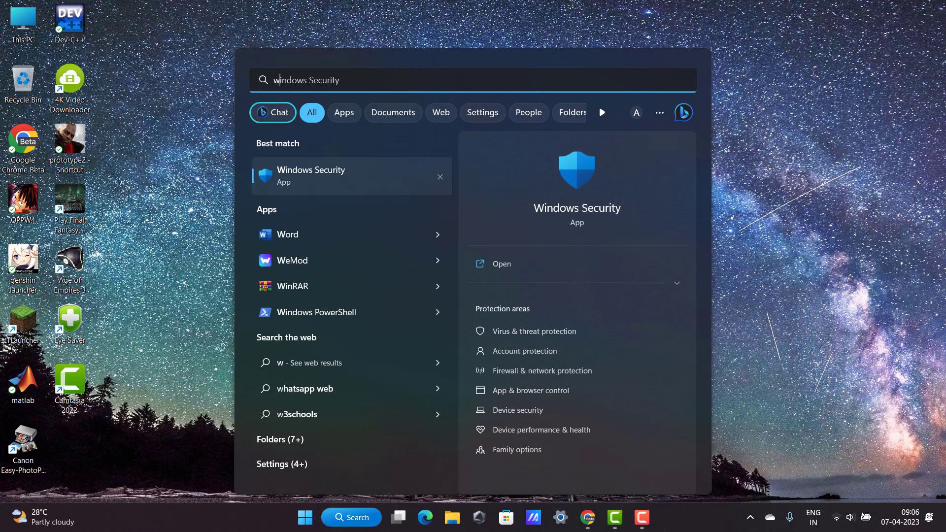
pyautogui.press('Return')
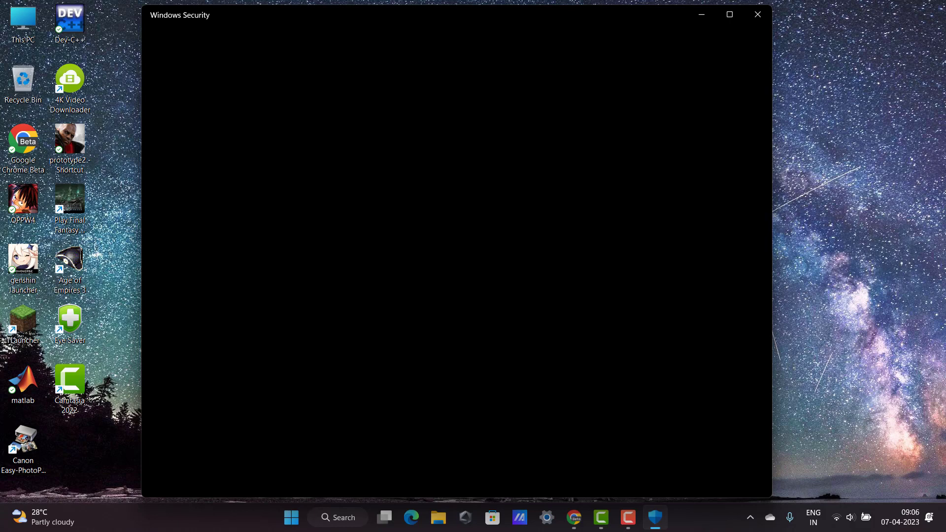
pyautogui.click(758, 15)
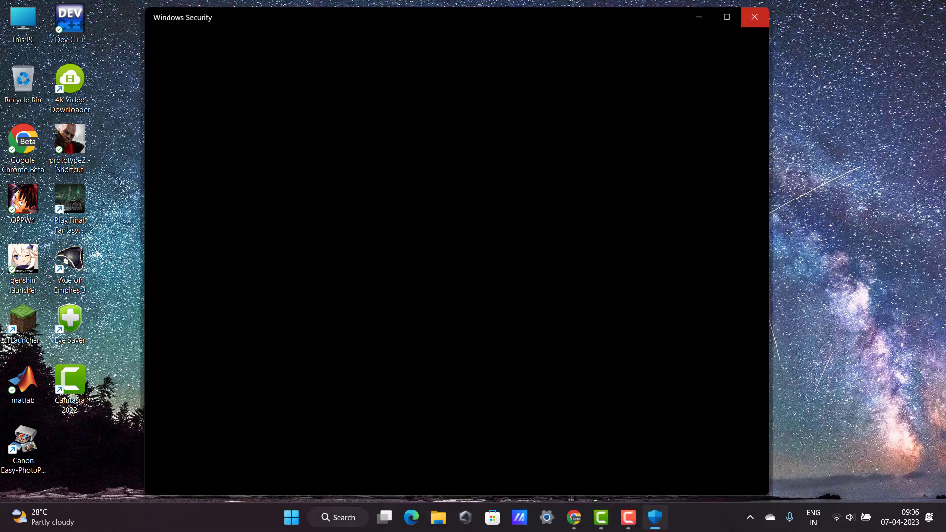
pyautogui.rightClick(508, 100)
pyautogui.click(546, 150)
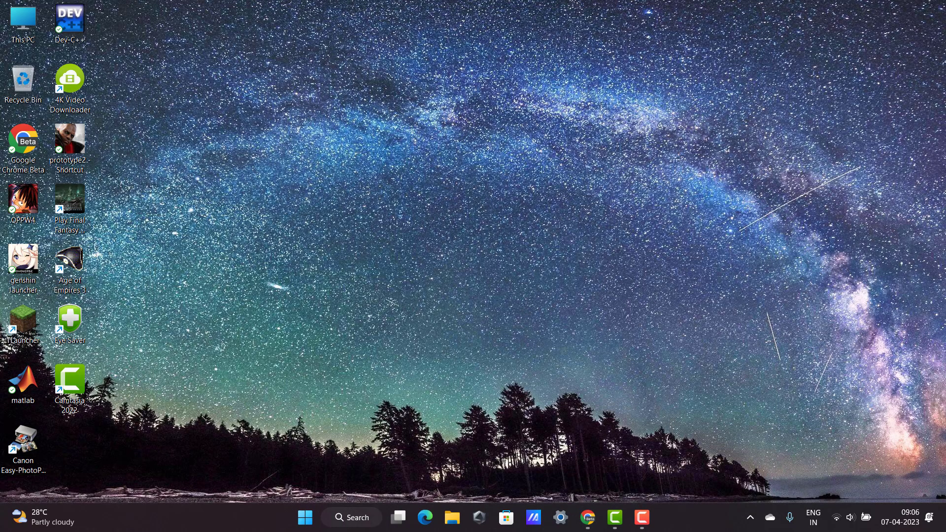
# - Switch to Chrome and download SecurityHealthService.exe from Google Drive despite the virus scan warning
pyautogui.click(587, 517)
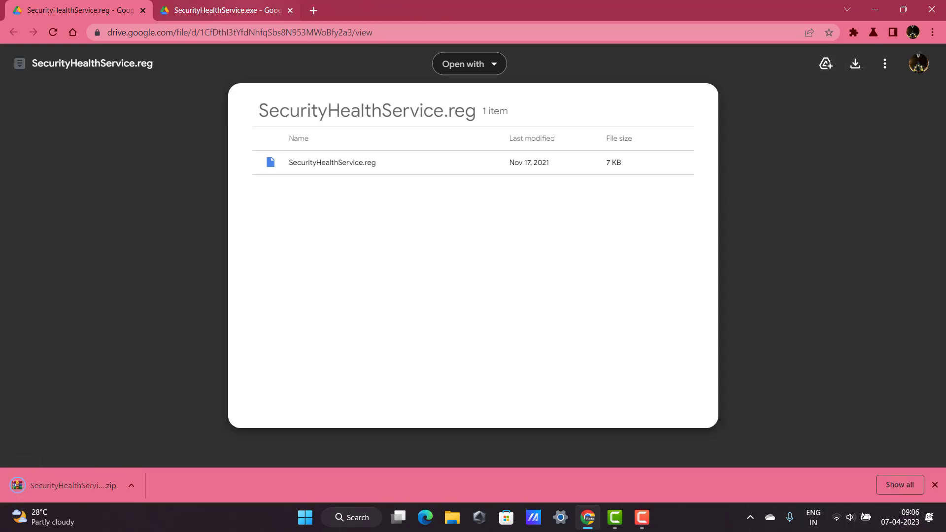
pyautogui.click(246, 10)
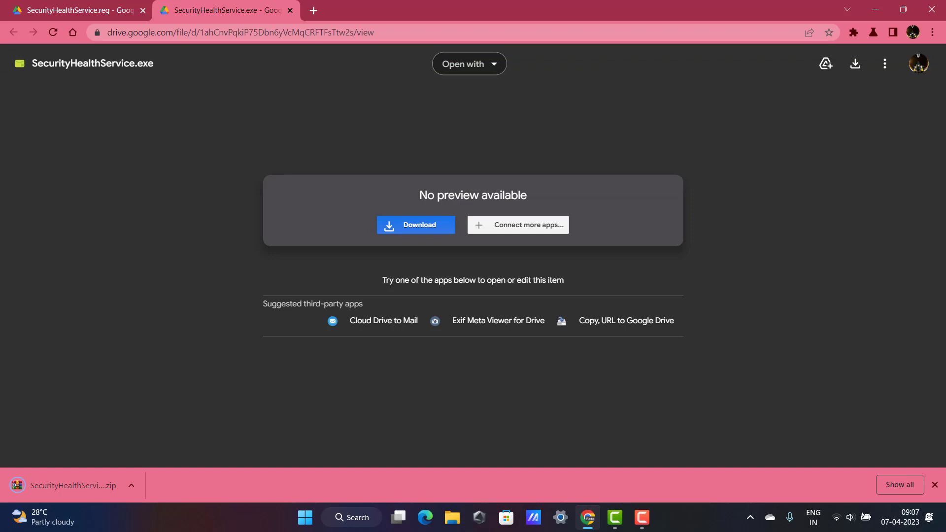
pyautogui.click(416, 224)
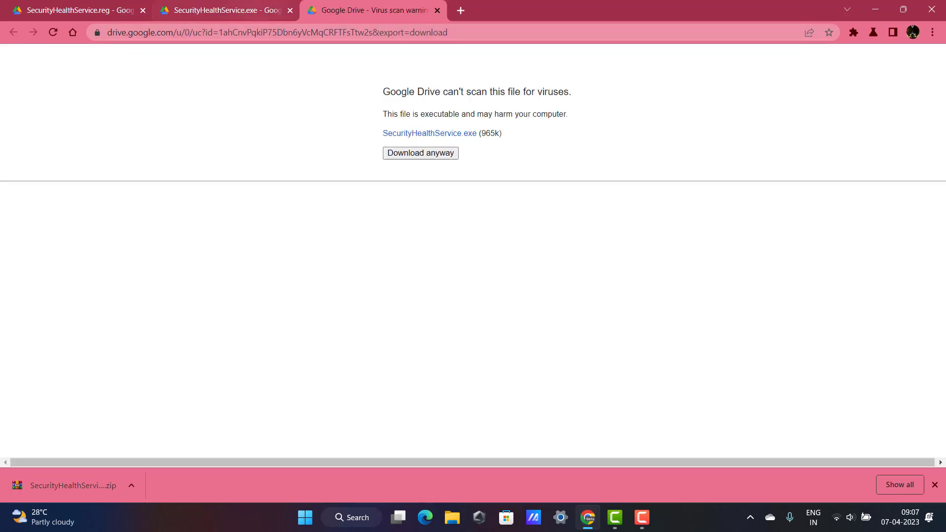
pyautogui.click(420, 153)
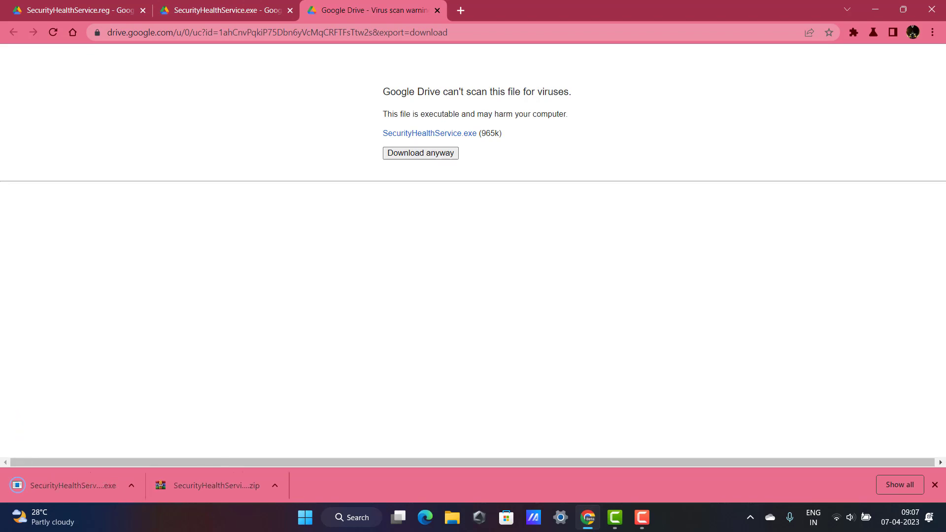
pyautogui.click(437, 10)
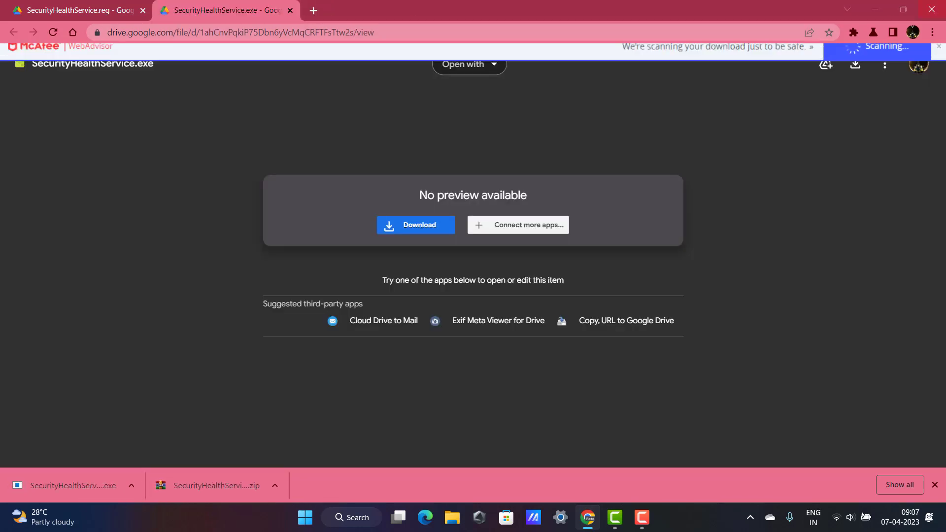
pyautogui.click(875, 9)
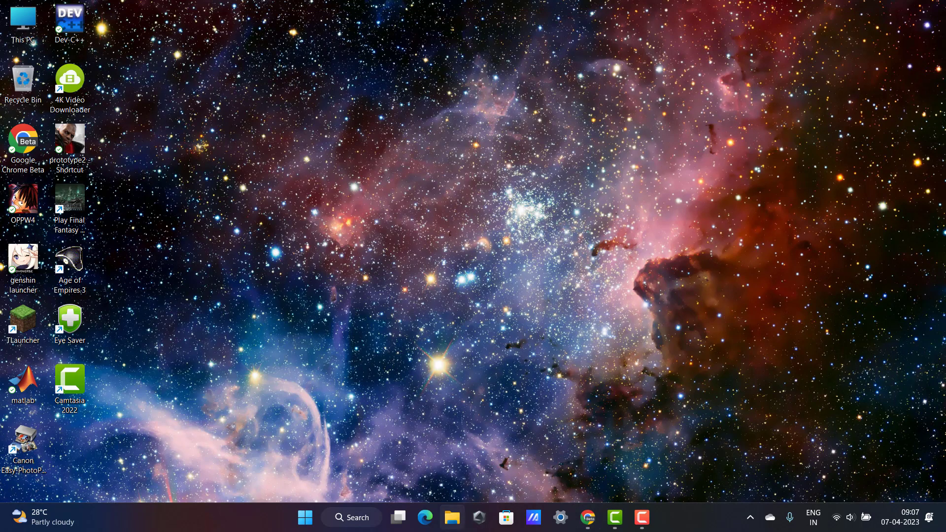
# - Open the Windows folder on the MY OS (C:) drive in File Explorer
pyautogui.click(452, 518)
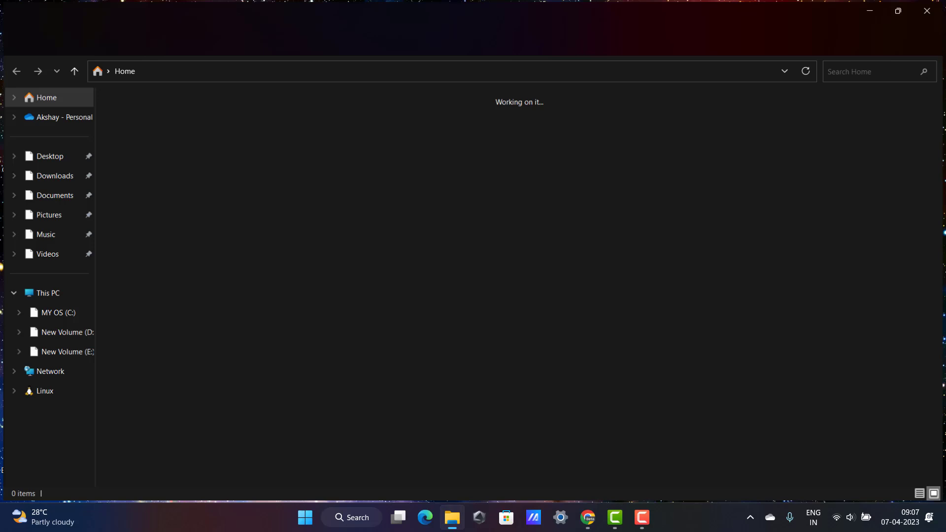
pyautogui.click(45, 294)
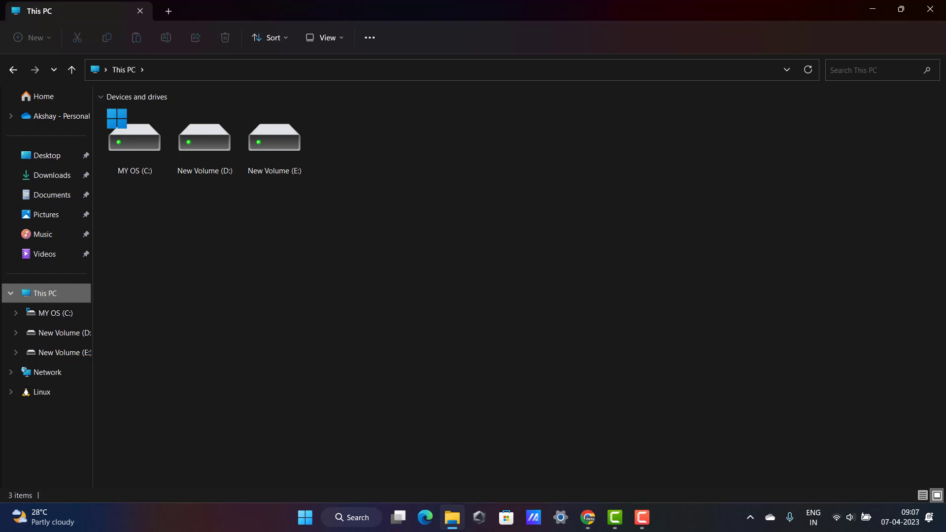
pyautogui.doubleClick(134, 143)
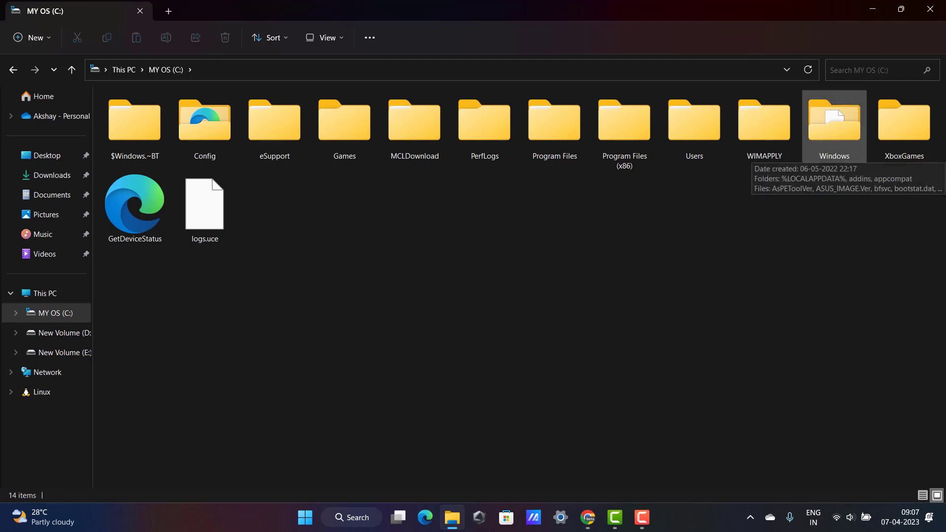
pyautogui.doubleClick(834, 124)
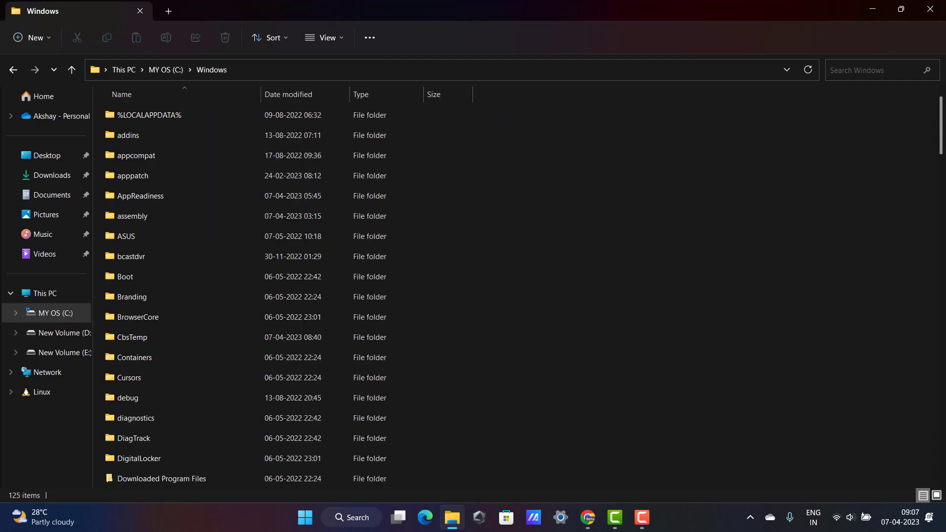
pyautogui.scroll(-7, 285, 296)
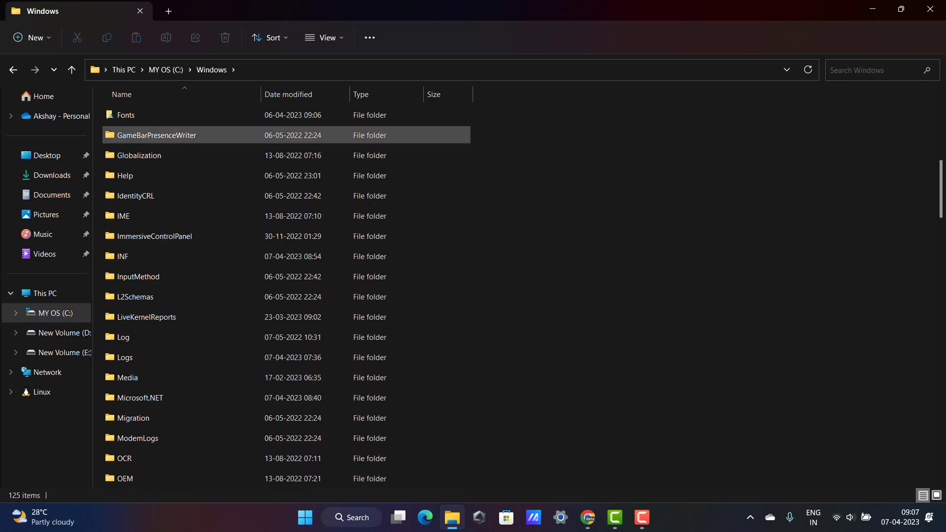
# - Open the Downloads folder in a separate File Explorer window
pyautogui.moveTo(345, 10); pyautogui.dragTo(370, 68)
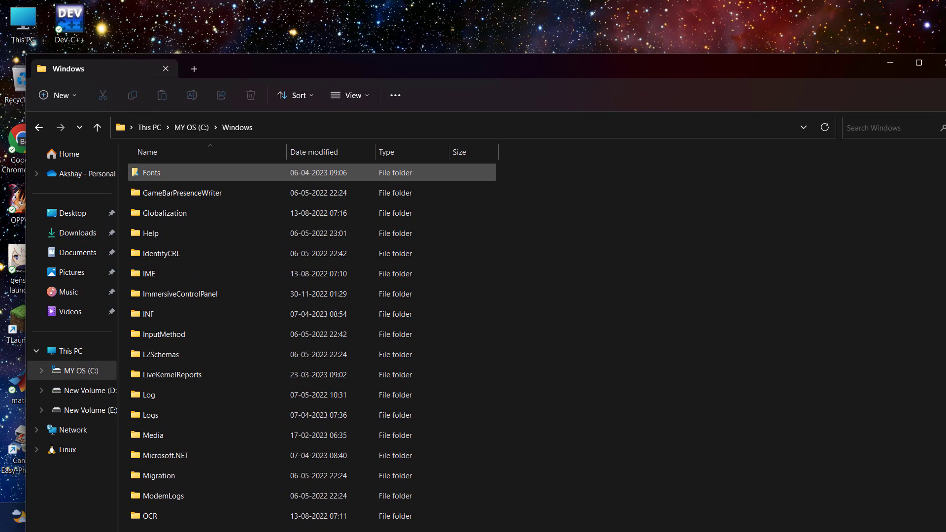
pyautogui.rightClick(81, 233)
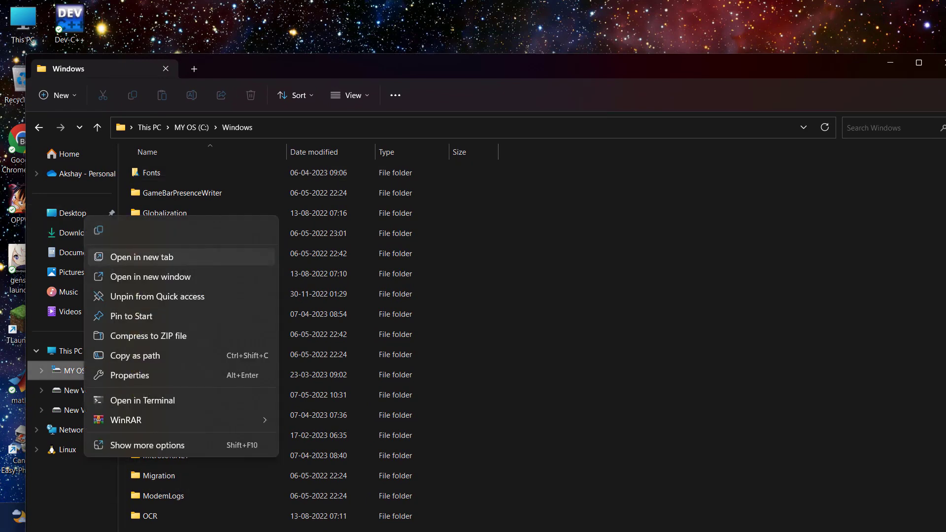
pyautogui.press('Down')
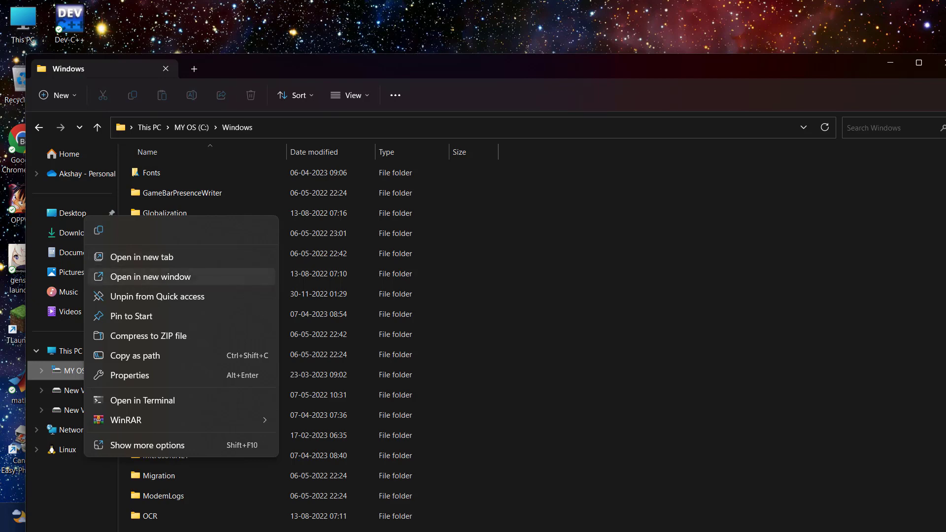
pyautogui.press('Return')
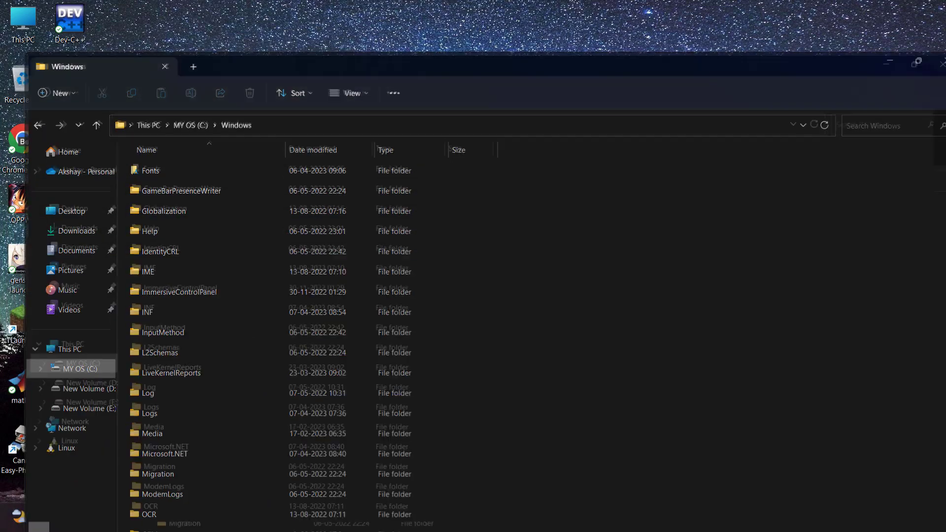
# - Copy the SecurityHealthService application from Downloads and minimize that window
pyautogui.scroll(-3, 246, 255)
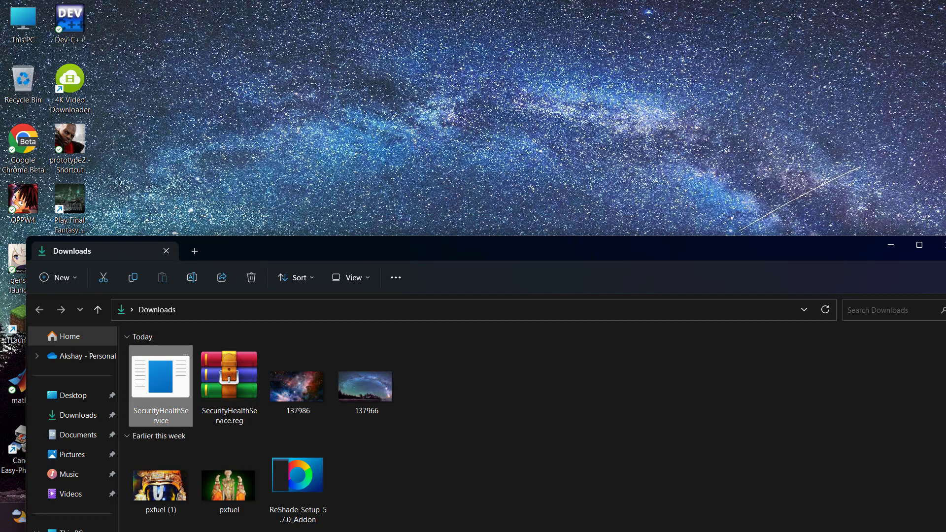
pyautogui.rightClick(167, 419)
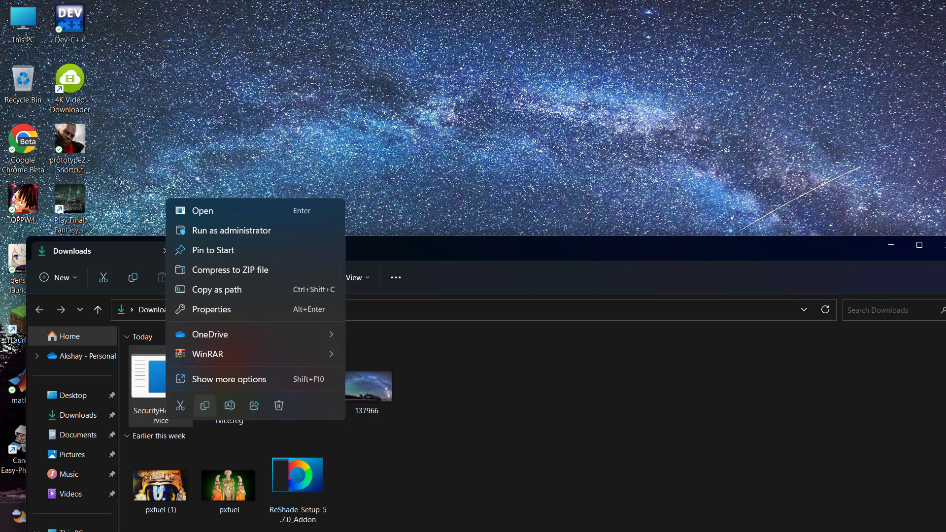
pyautogui.click(205, 405)
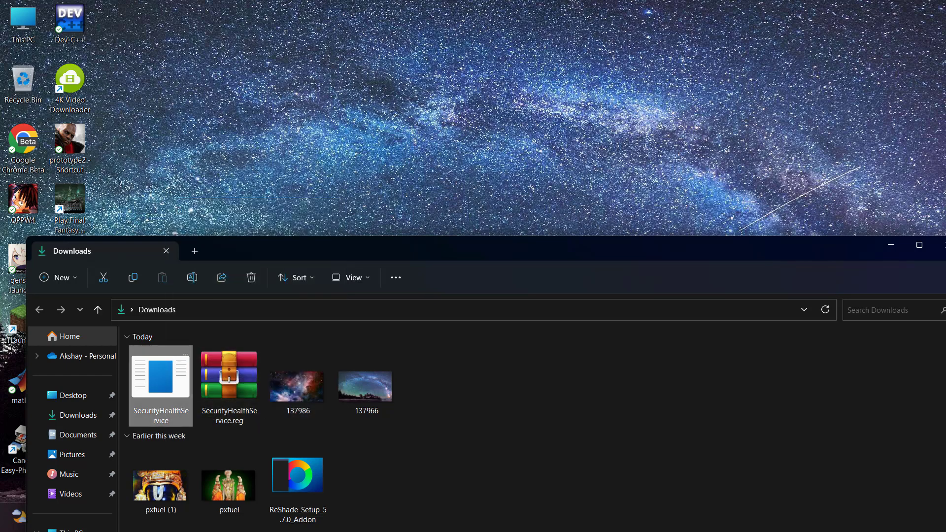
pyautogui.click(890, 245)
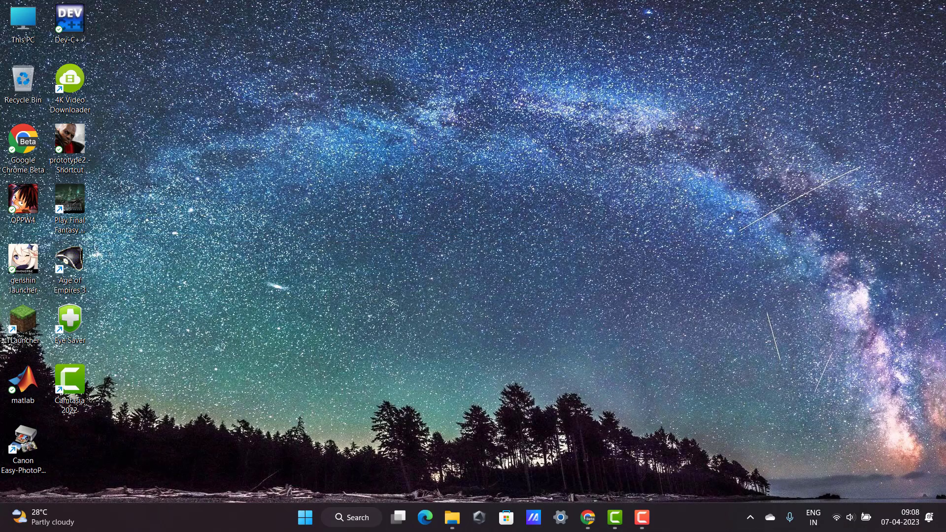
# - Paste the copied SecurityHealthService file into the System32 folder inside C:\Windows, granting administrator permission
pyautogui.moveTo(453, 517)
pyautogui.click(384, 446)
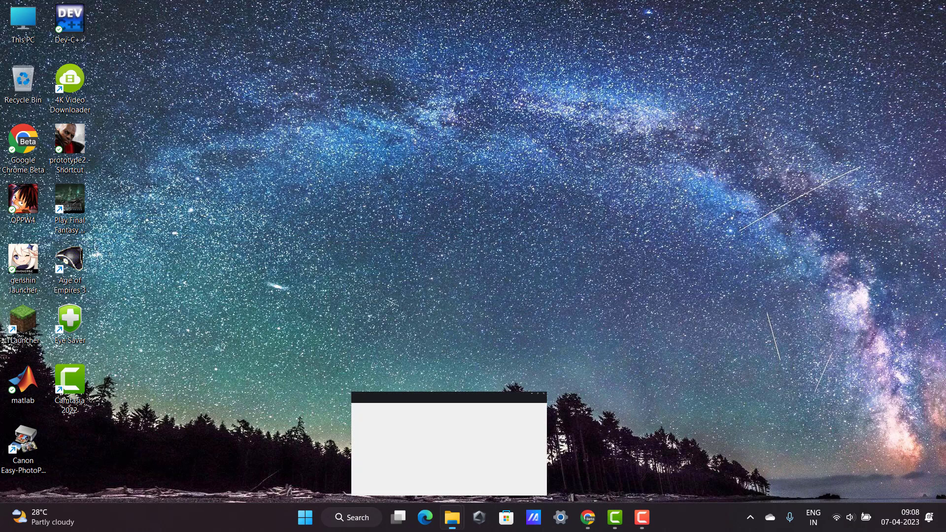
pyautogui.scroll(-4, 197, 256)
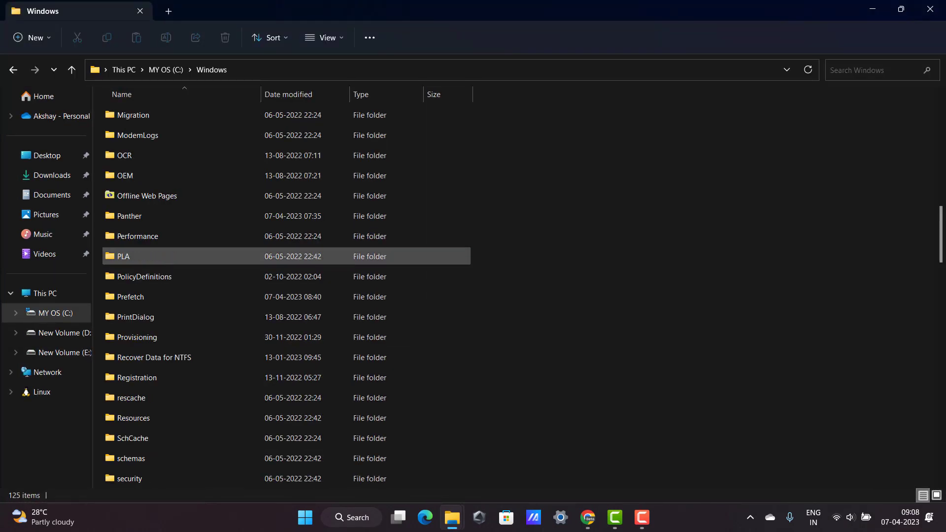
pyautogui.scroll(-1, 222, 296)
pyautogui.scroll(-3, 222, 297)
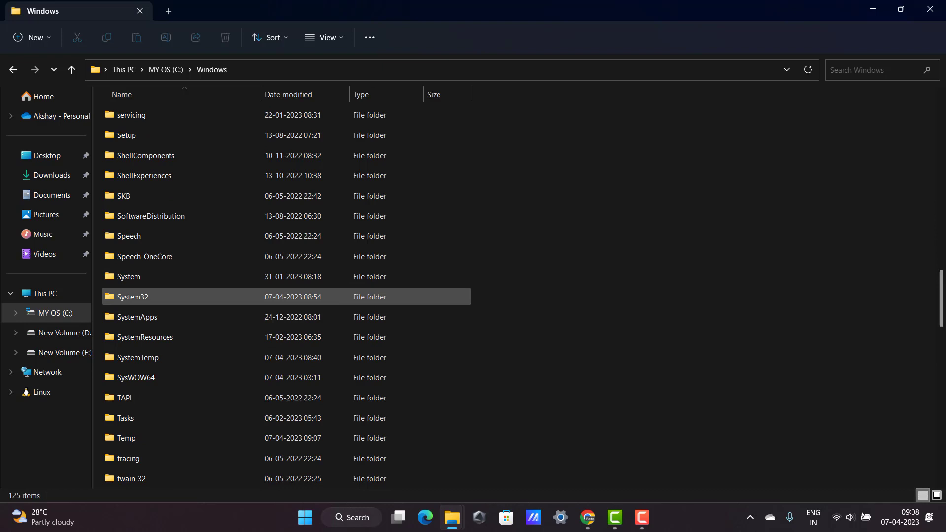
pyautogui.rightClick(148, 296)
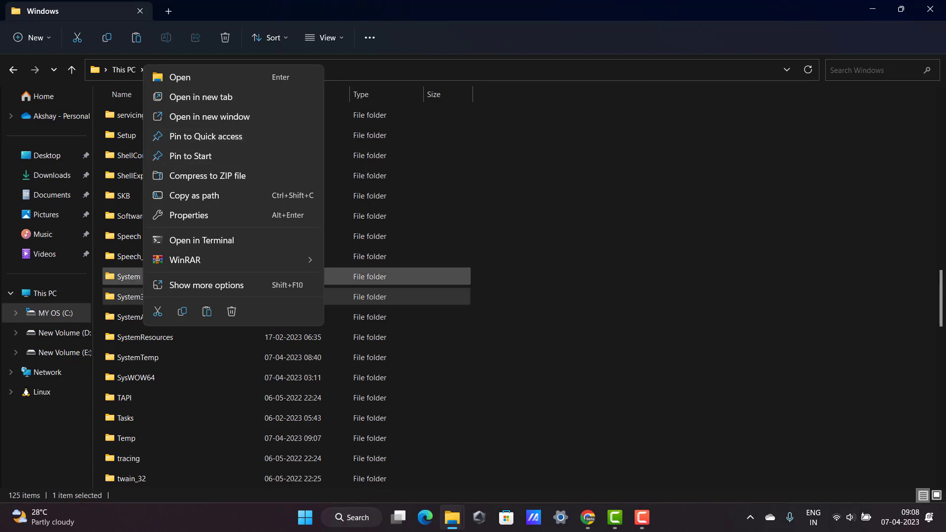
pyautogui.click(362, 296)
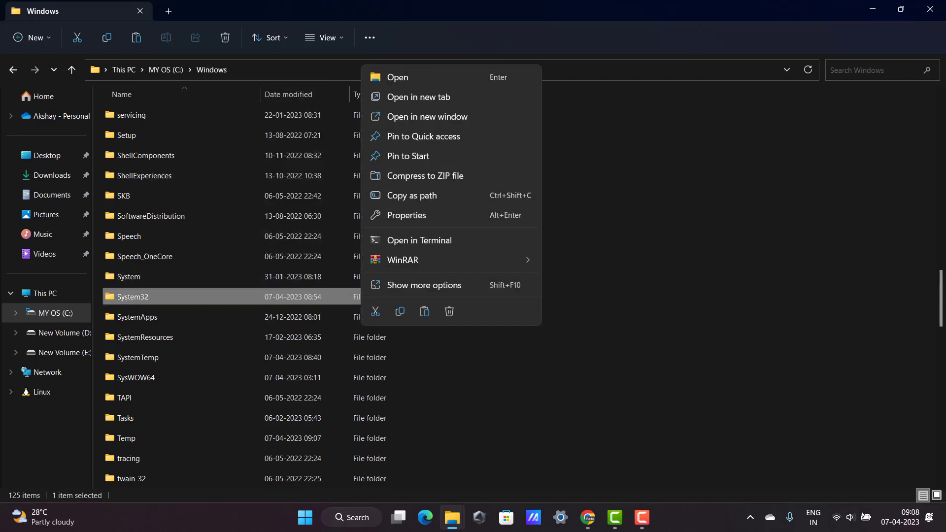
pyautogui.rightClick(363, 296)
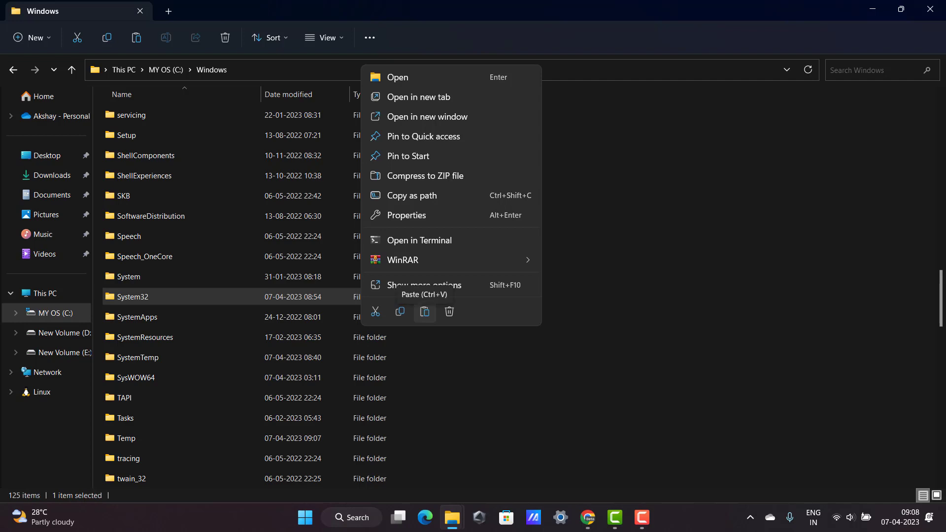
pyautogui.click(424, 311)
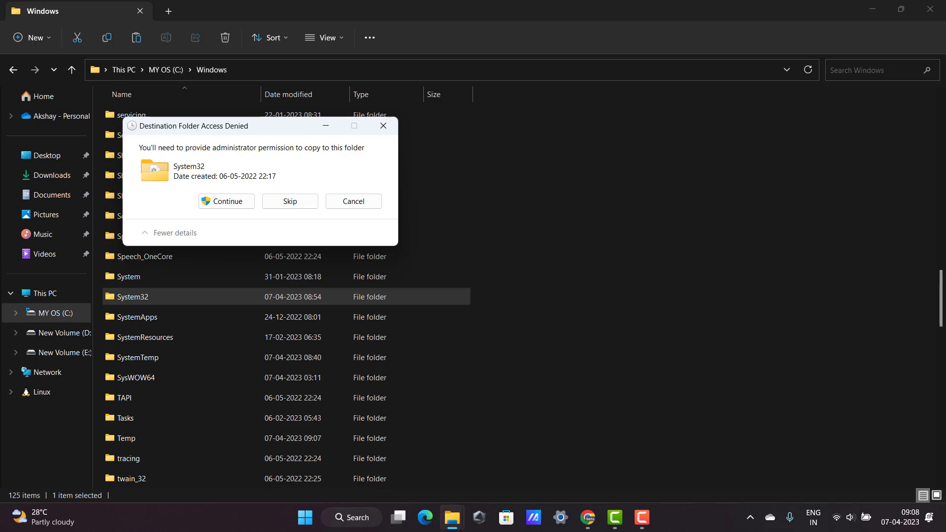
pyautogui.click(227, 201)
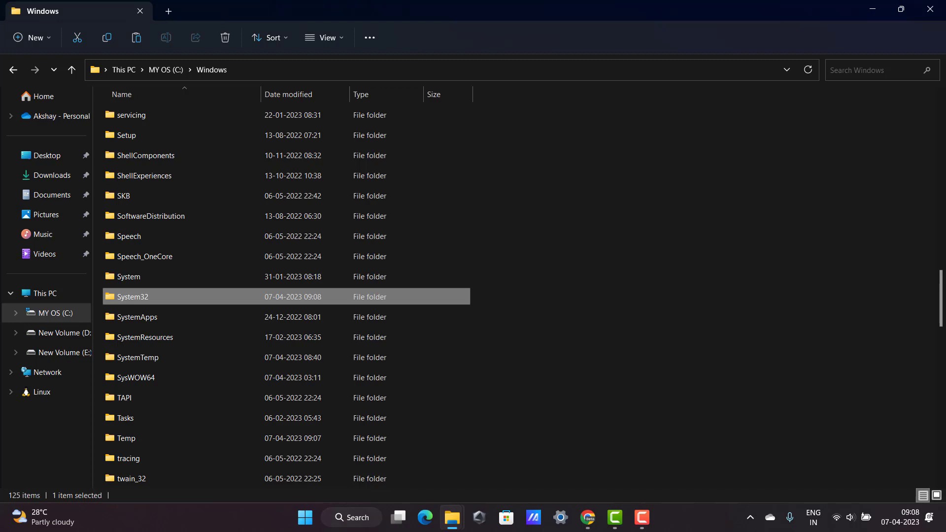
# - Paste the copied SecurityHealthService file into the SysWOW64 folder, granting administrator permission, and close the Windows folder window
pyautogui.scroll(-4, 179, 216)
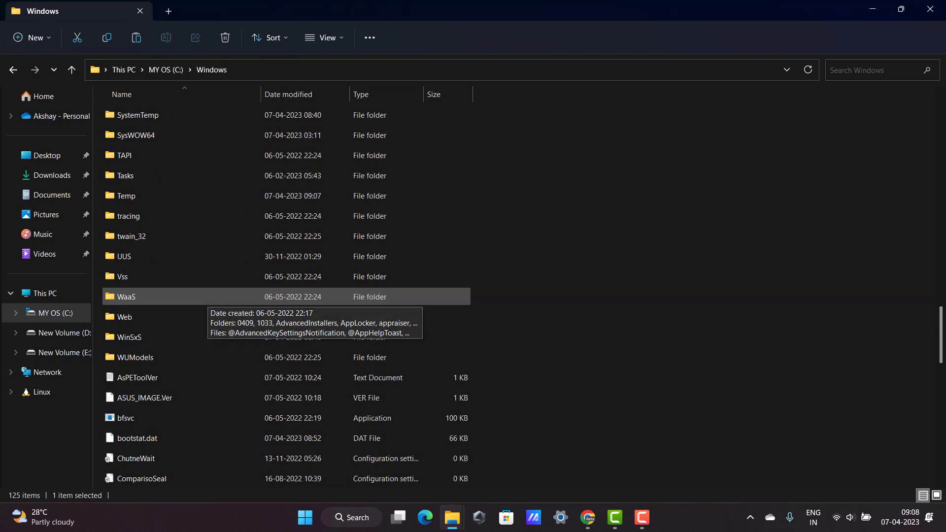
pyautogui.scroll(1, 180, 217)
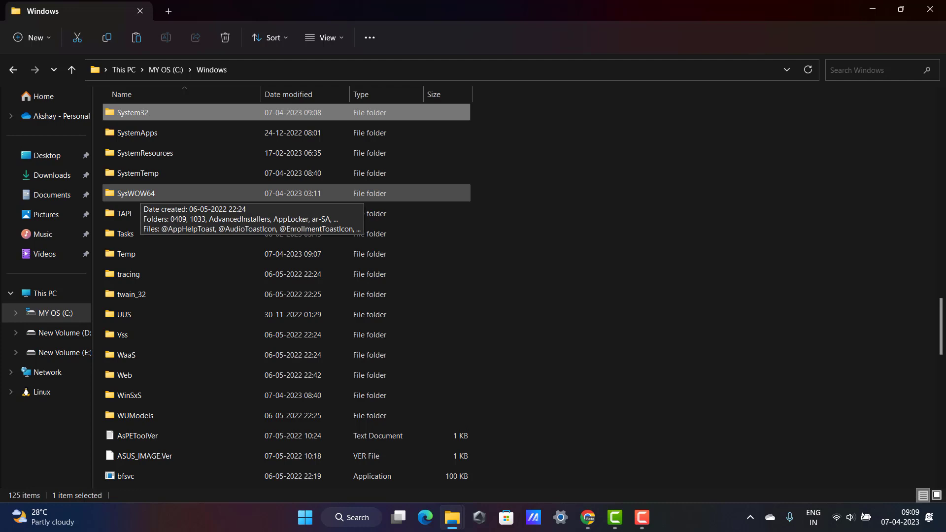
pyautogui.click(140, 193)
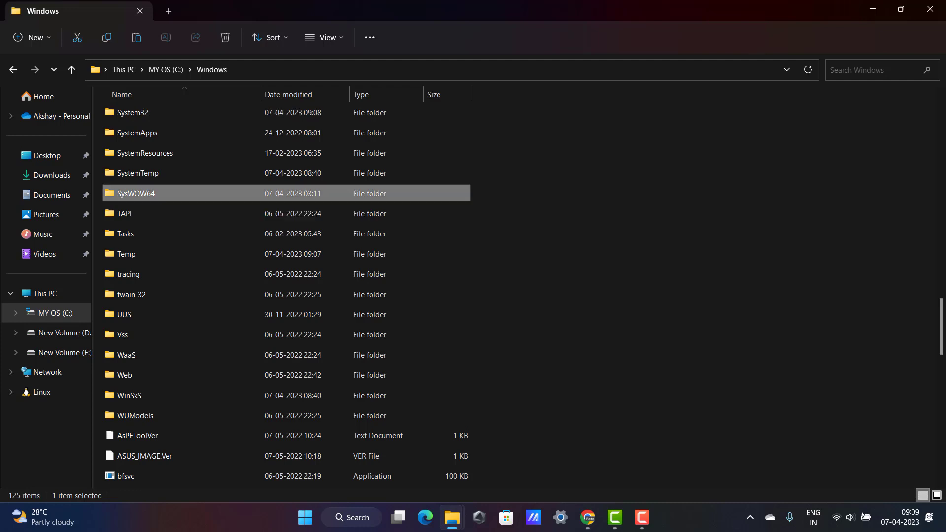
pyautogui.rightClick(149, 191)
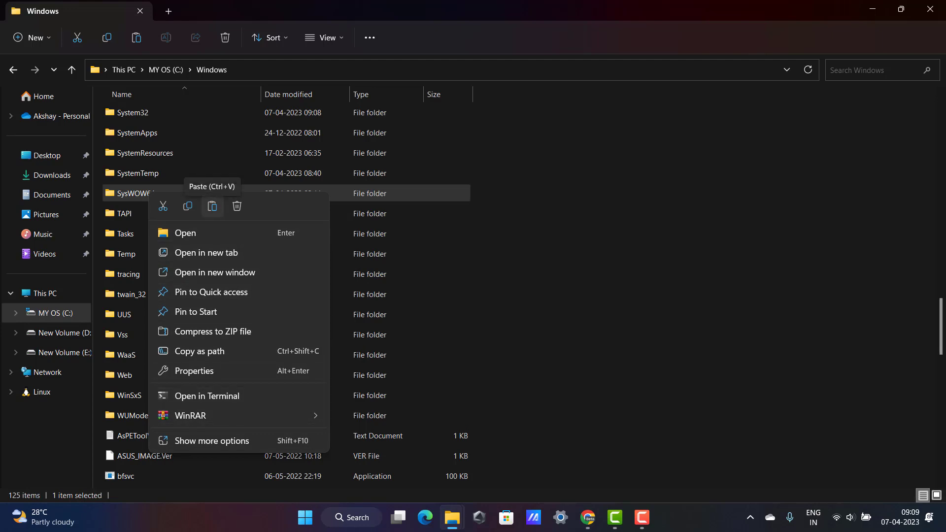
pyautogui.click(212, 206)
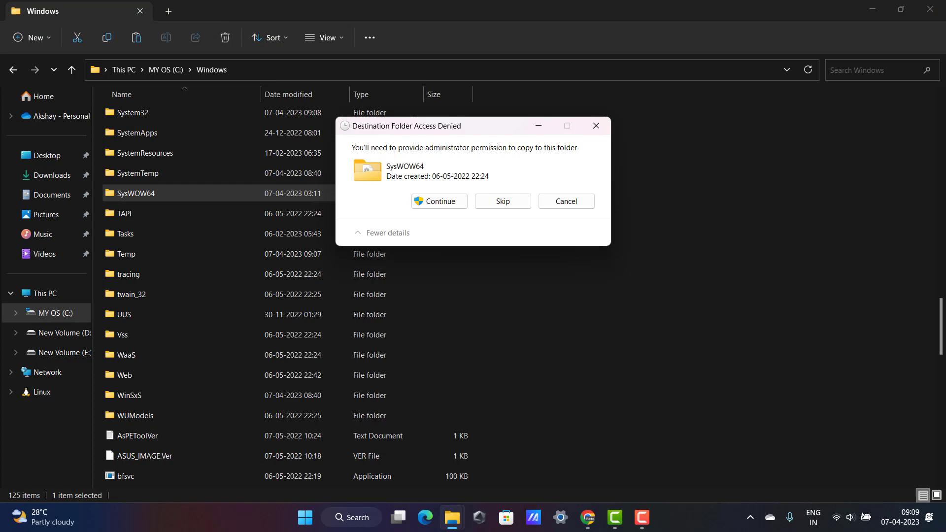
pyautogui.click(439, 201)
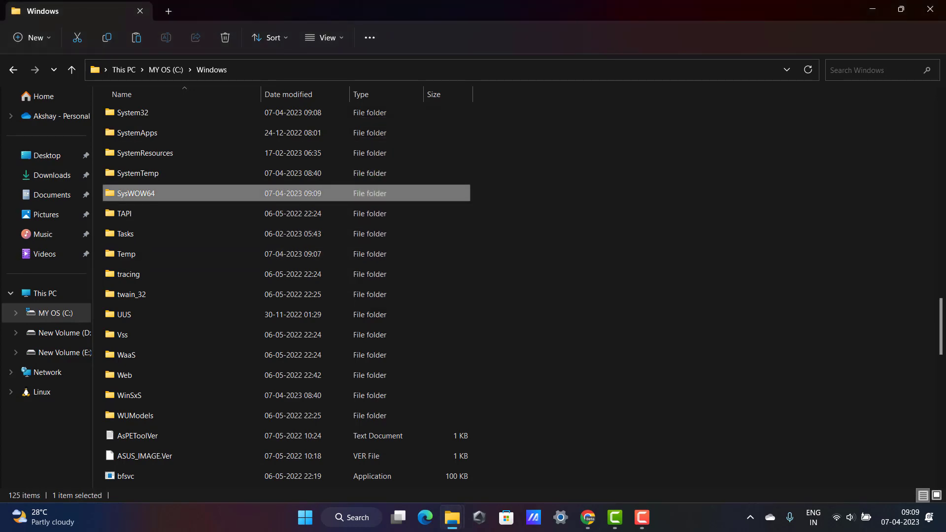
pyautogui.click(929, 9)
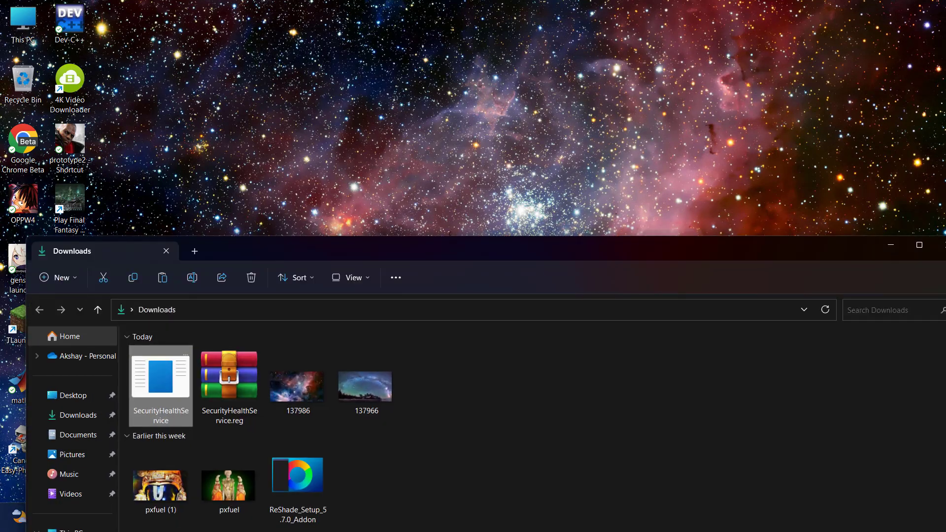
# - Maximize the Downloads window and open the SecurityHealthService.reg archive in WinRAR
pyautogui.moveTo(542, 249); pyautogui.dragTo(388, 13)
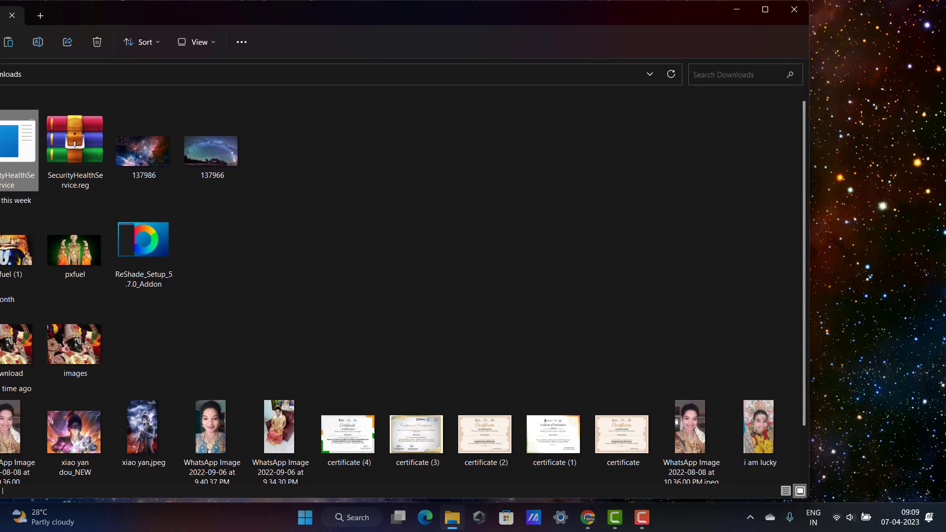
pyautogui.click(765, 9)
pyautogui.scroll(-2, 493, 198)
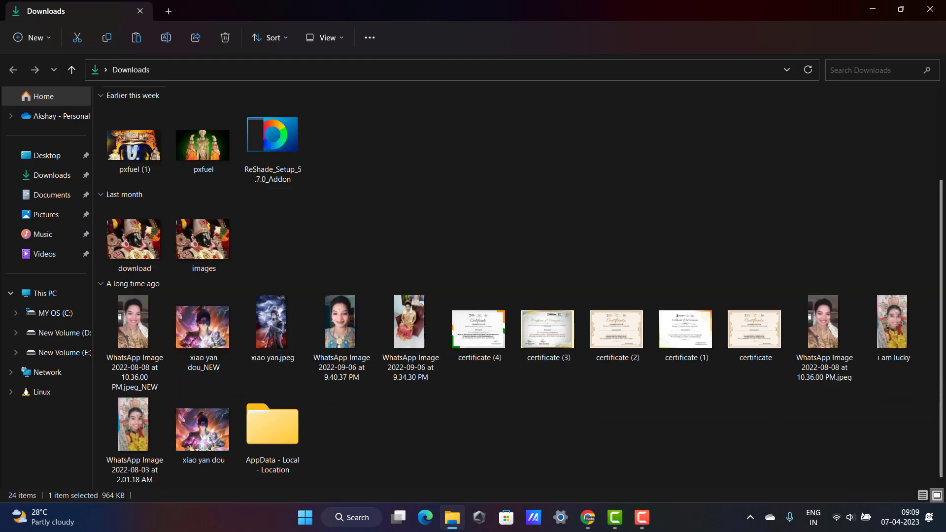
pyautogui.scroll(2, 515, 290)
pyautogui.scroll(-2, 515, 291)
pyautogui.scroll(2, 515, 291)
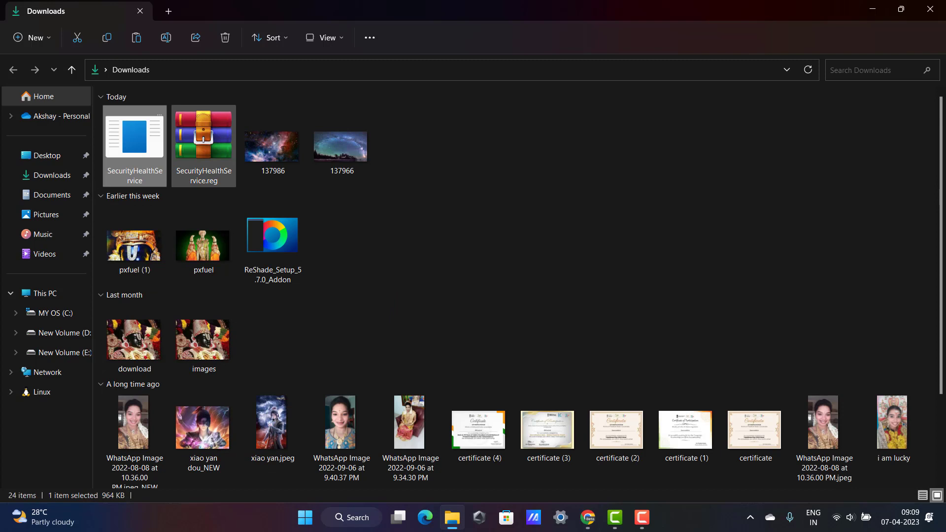
pyautogui.click(203, 146)
pyautogui.doubleClick(204, 146)
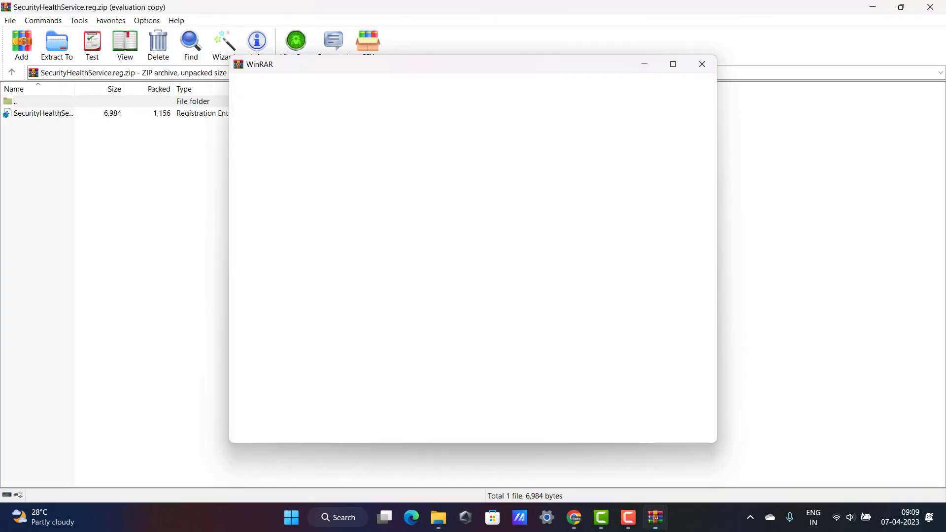
# - Extract the archive to the SecurityHealthService.reg folder in Downloads, open that extracted folder, and minimize its window
pyautogui.click(702, 64)
pyautogui.click(57, 44)
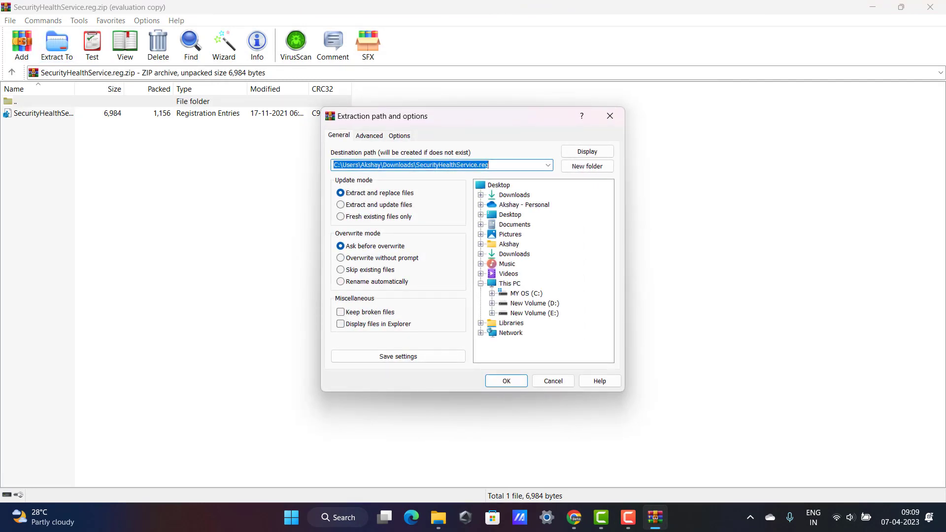
pyautogui.press('Return')
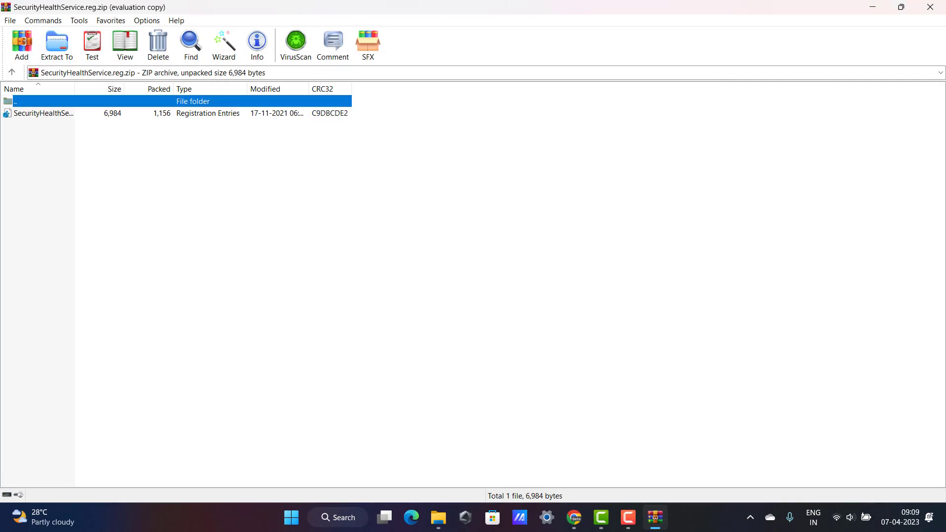
pyautogui.click(931, 7)
pyautogui.doubleClick(411, 143)
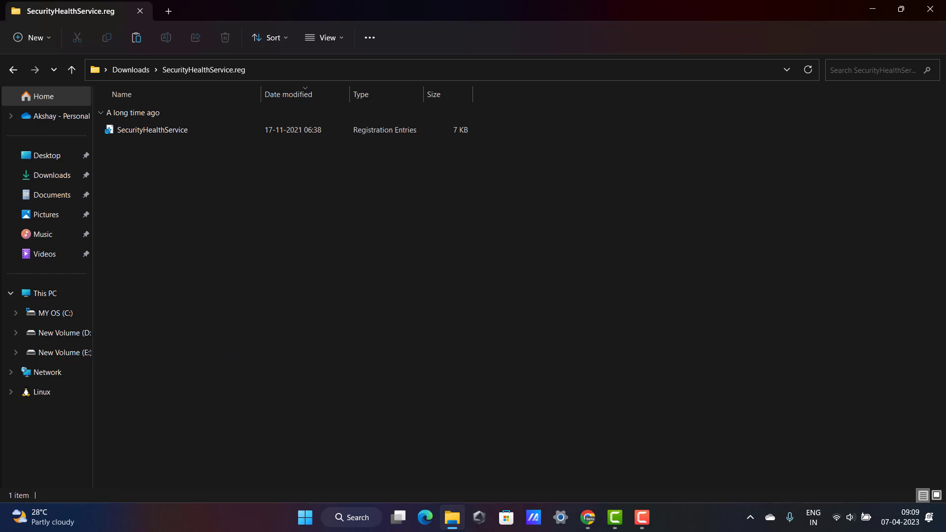
pyautogui.click(873, 8)
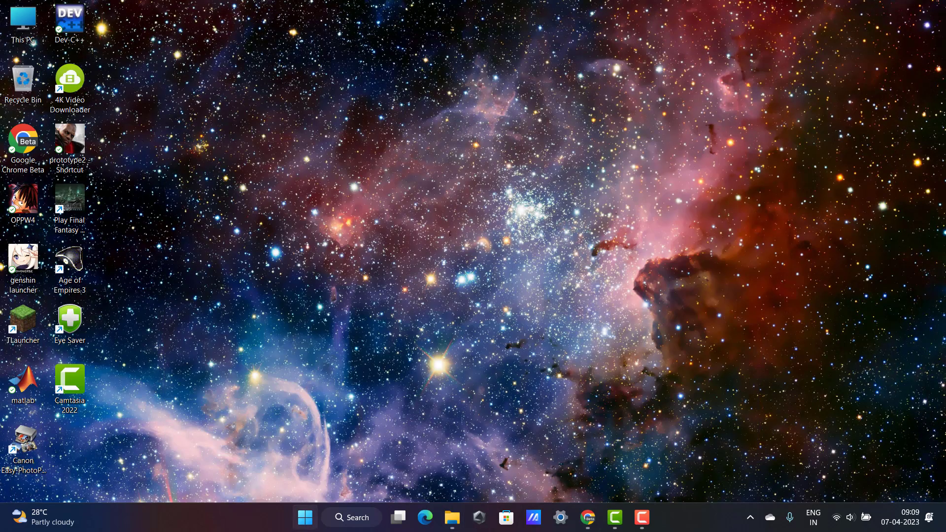
# - Search Windows for cmd and run Command Prompt as administrator
pyautogui.press('super+s')
pyautogui.write('c')
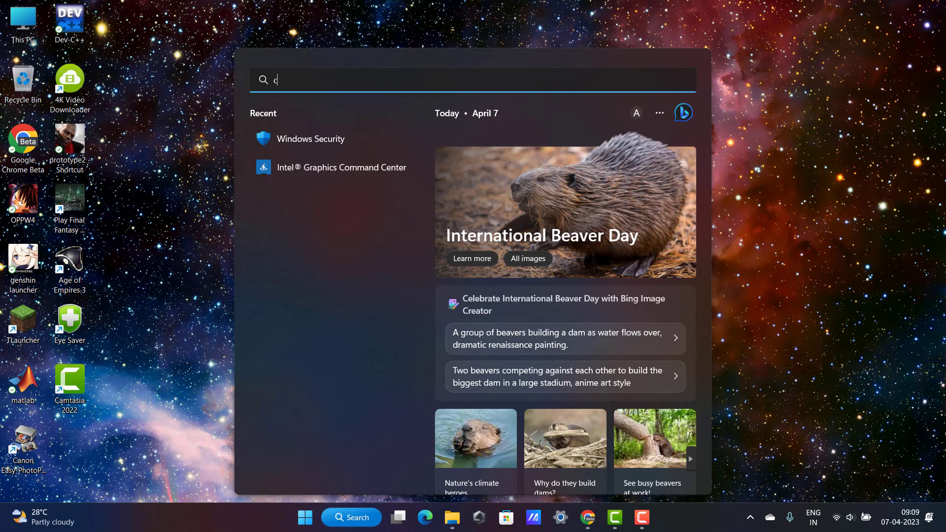
pyautogui.write('md')
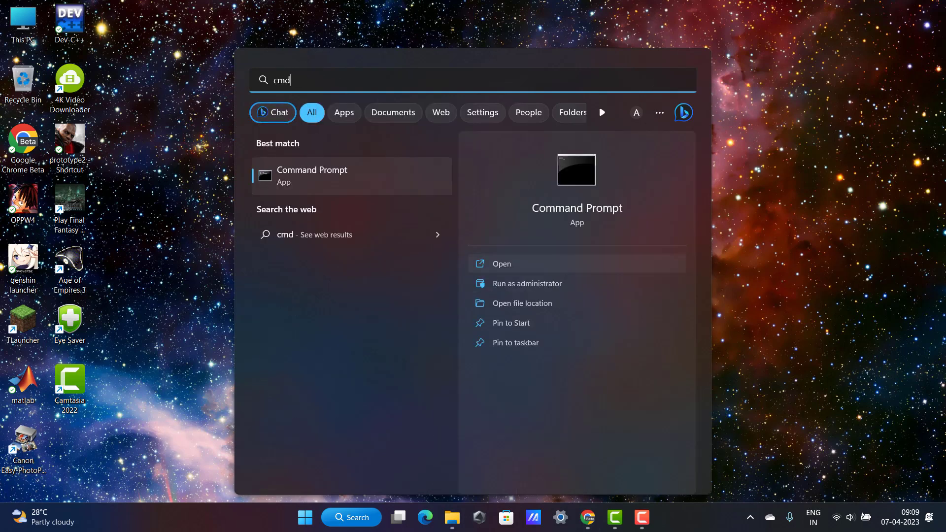
pyautogui.click(527, 283)
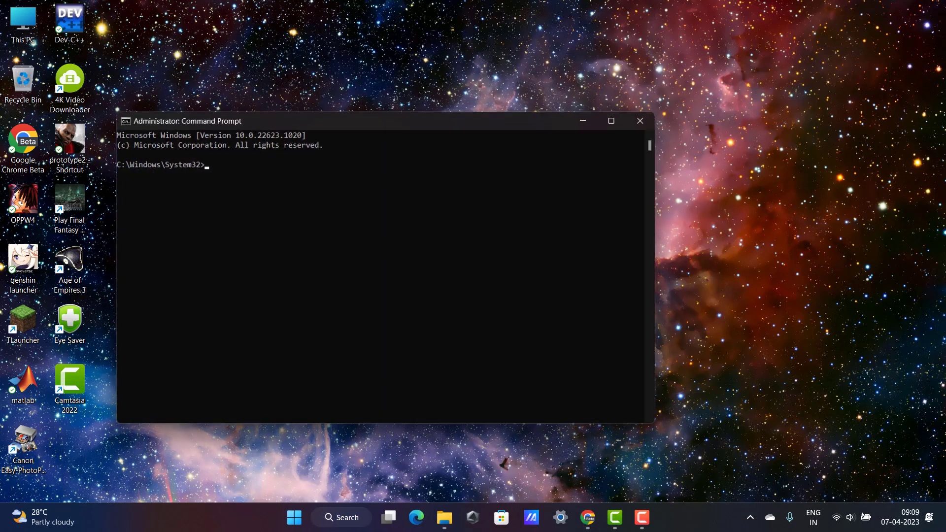
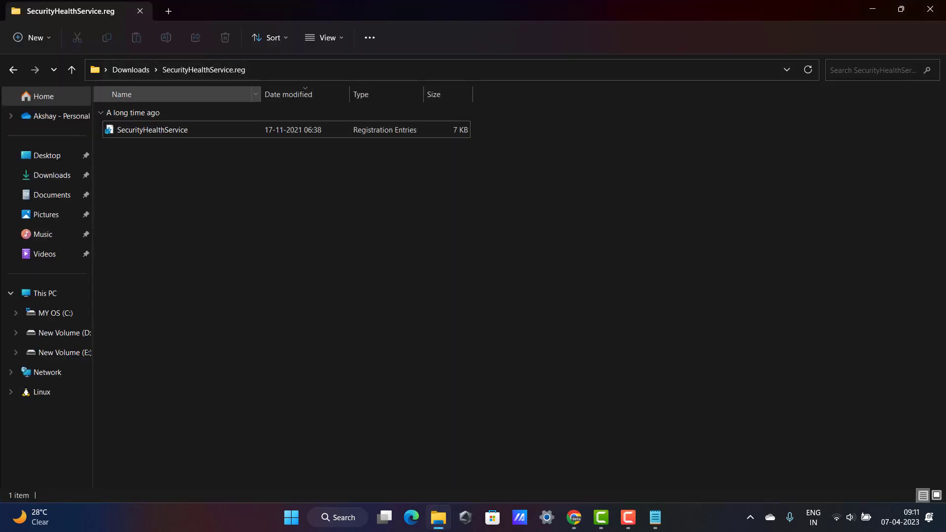
# - Add the extracted SecurityHealthService registration entries to the registry, accepting the warning, and close the folder window
pyautogui.click(152, 130)
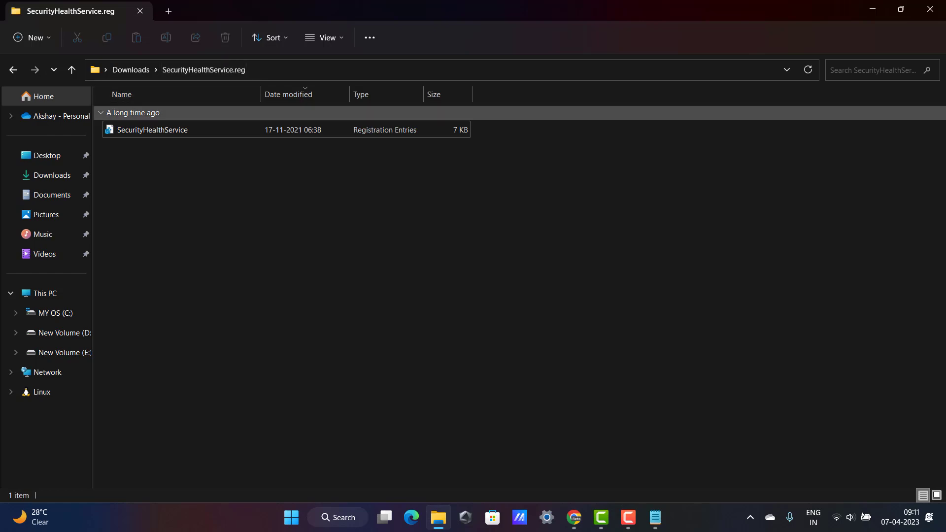
pyautogui.click(152, 129)
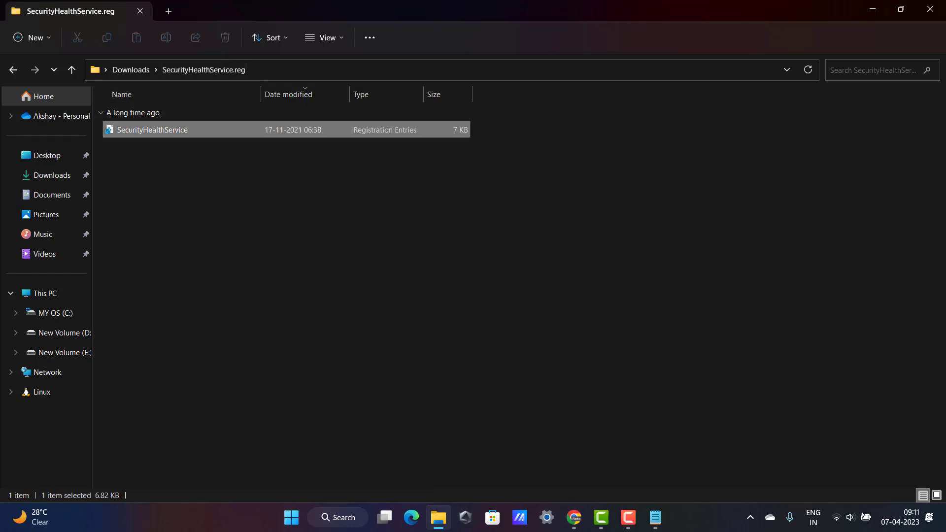
pyautogui.press('Return')
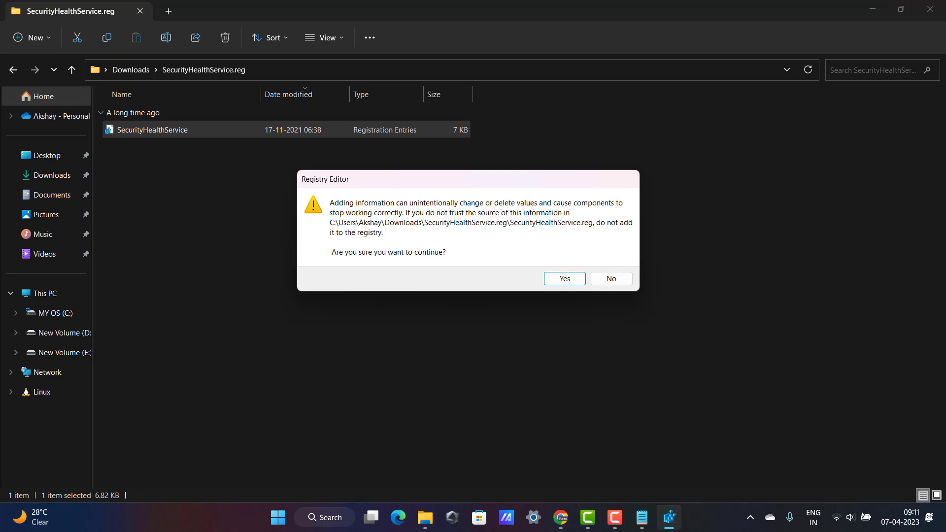
pyautogui.press('Return')
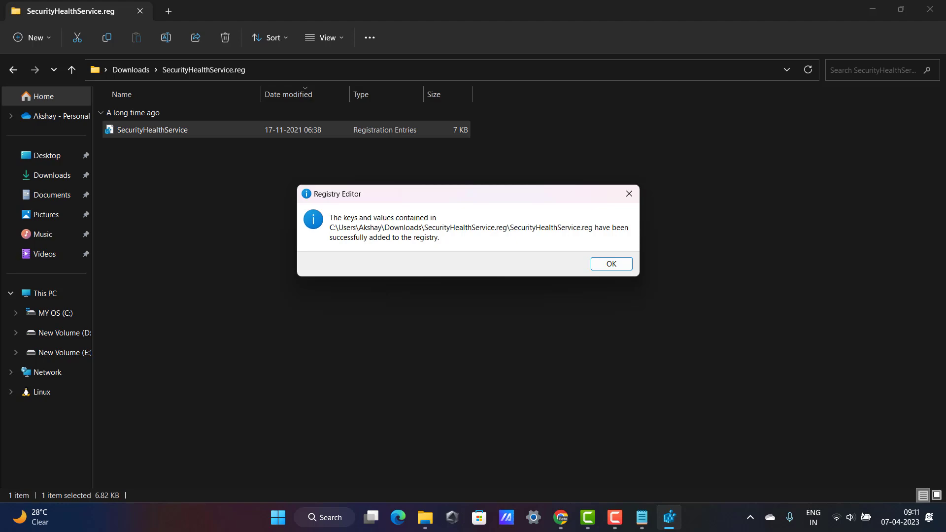
pyautogui.click(610, 264)
pyautogui.click(929, 9)
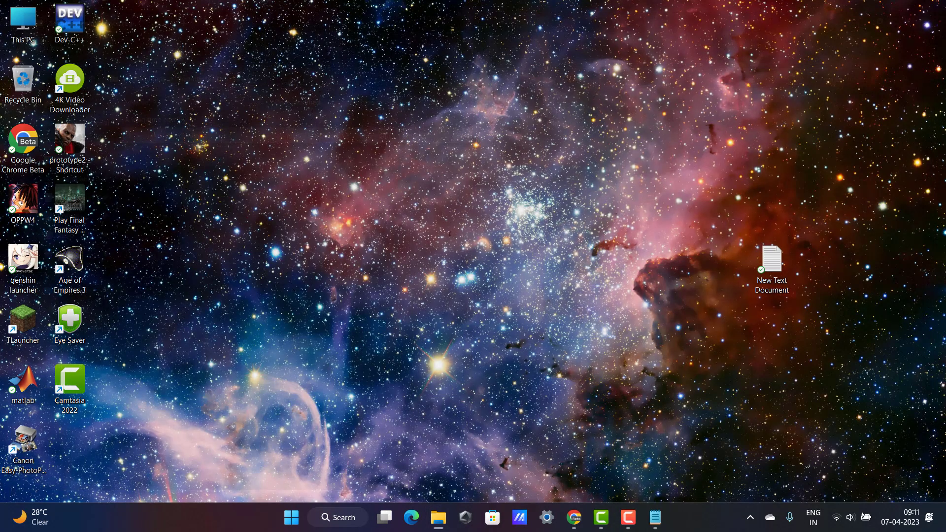
# - Open the Services app from Windows search and maximize its window
pyautogui.click(326, 517)
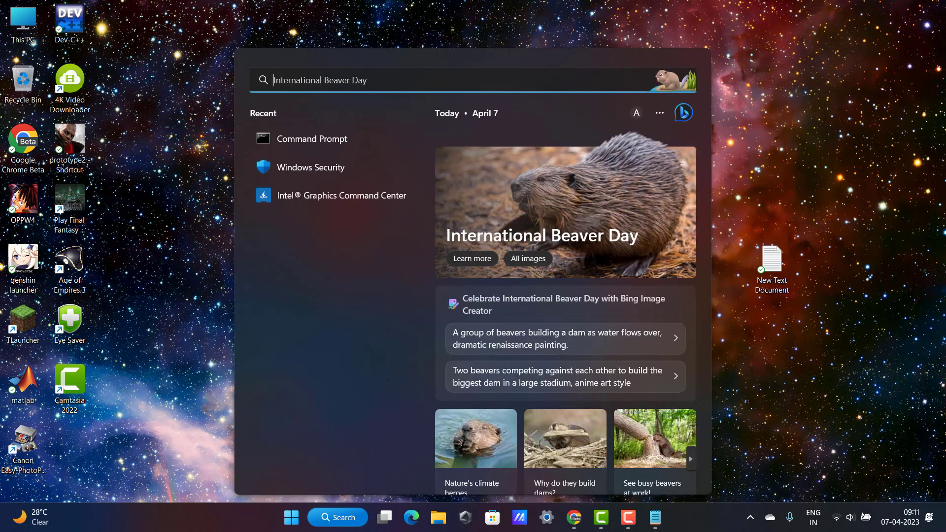
pyautogui.write('se')
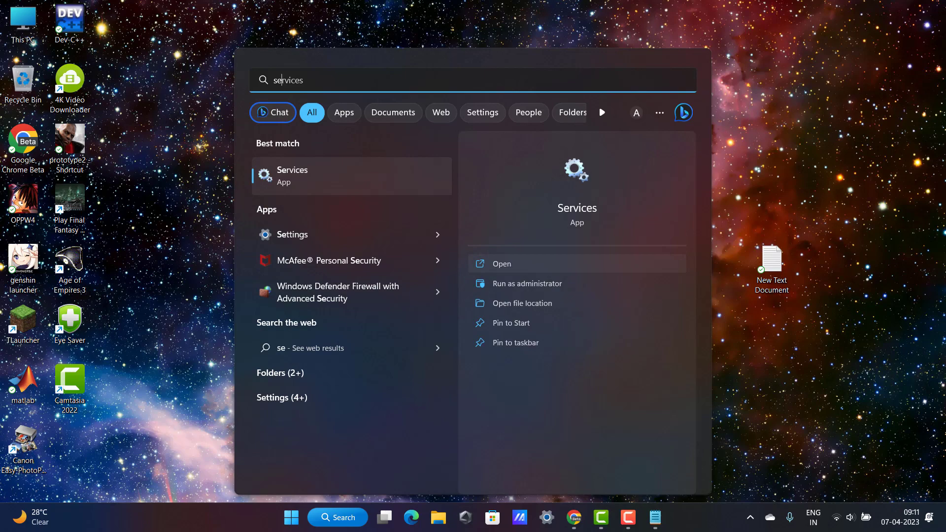
pyautogui.click(501, 263)
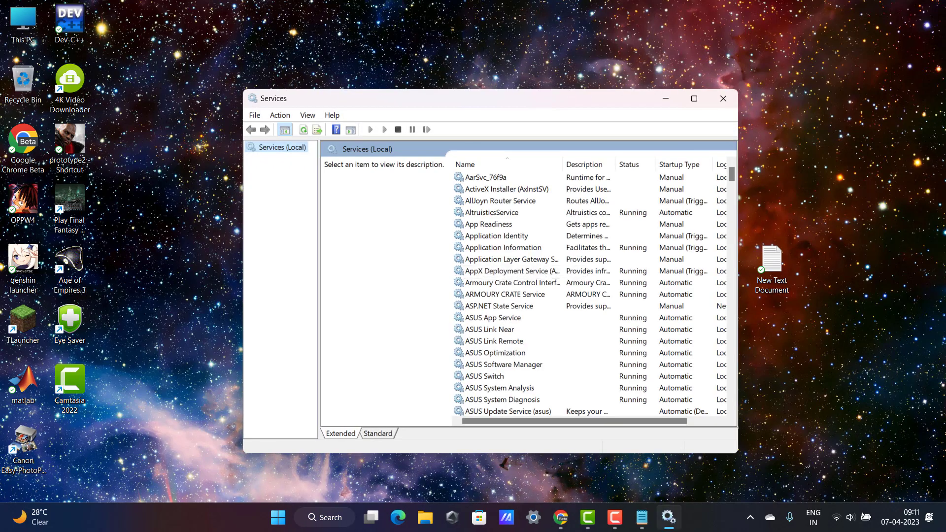
pyautogui.click(694, 98)
# - Find the Windows Security Service in the services list and open its properties
pyautogui.click(268, 165)
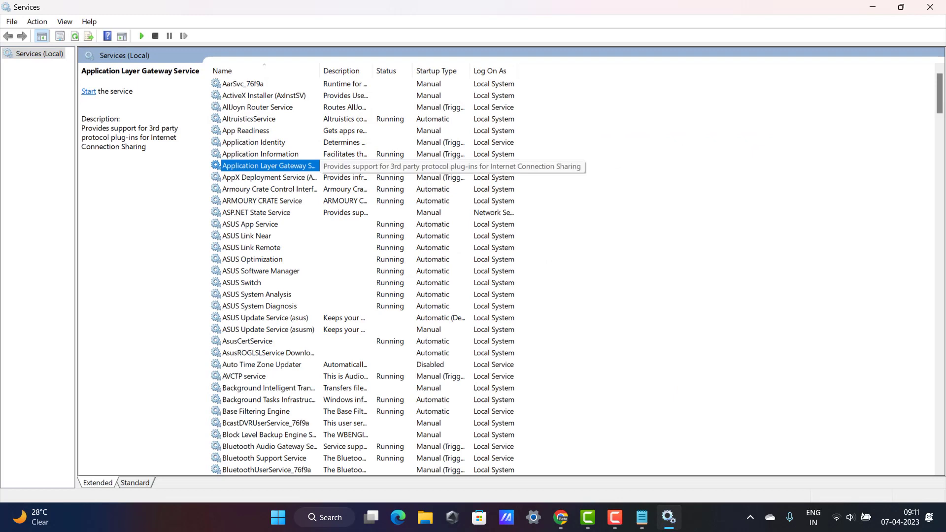
pyautogui.press('w')
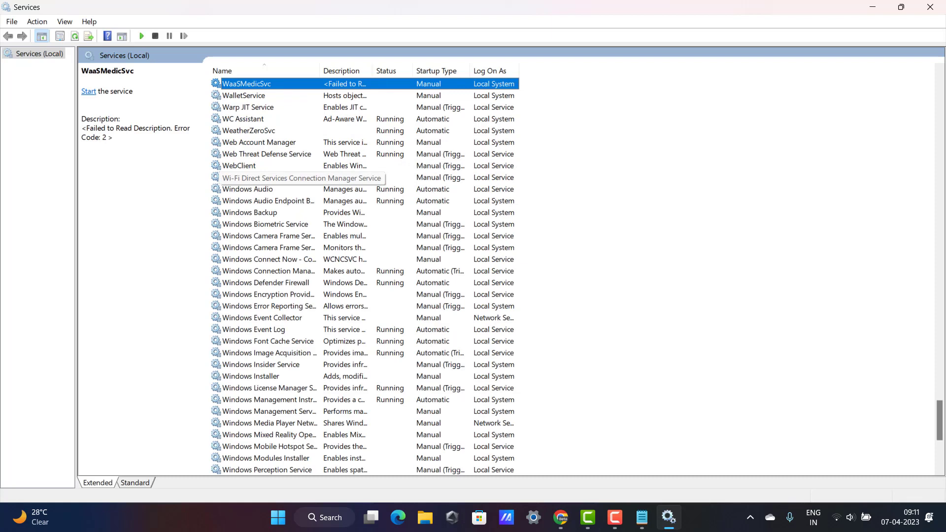
pyautogui.press('Down')
pyautogui.press('Down')
pyautogui.press('Down')
pyautogui.press('Down')
pyautogui.press('Down')
pyautogui.press('Down')
pyautogui.press('Down')
pyautogui.press('Down')
pyautogui.press('Down')
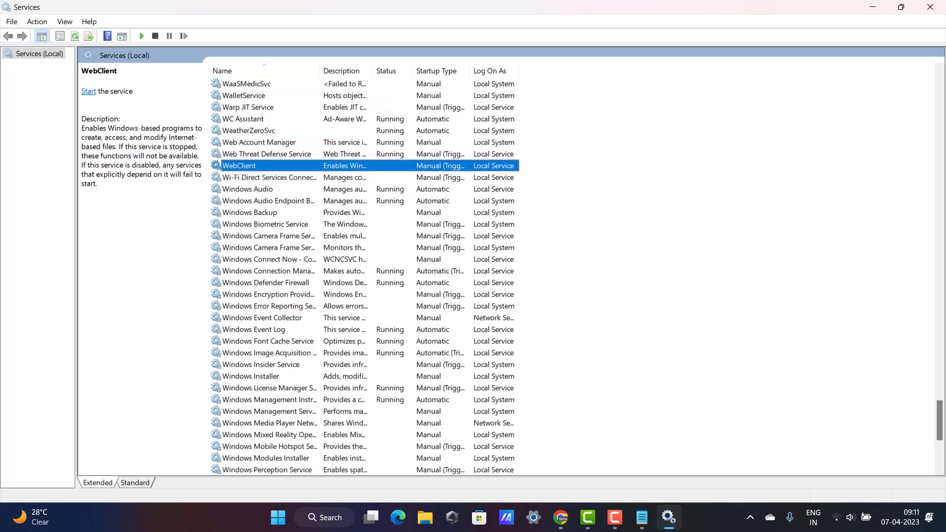
pyautogui.press('Down')
pyautogui.press('Down')
pyautogui.press('Down')
pyautogui.press('Down')
pyautogui.press('Down')
pyautogui.press('Down')
pyautogui.press('Down')
pyautogui.press('Down')
pyautogui.press('Down')
pyautogui.press('Down')
pyautogui.press('Down')
pyautogui.press('Down')
pyautogui.press('Down')
pyautogui.press('Down')
pyautogui.press('Down')
pyautogui.press('Down')
pyautogui.press('Down')
pyautogui.press('Down')
pyautogui.press('Down')
pyautogui.press('Down')
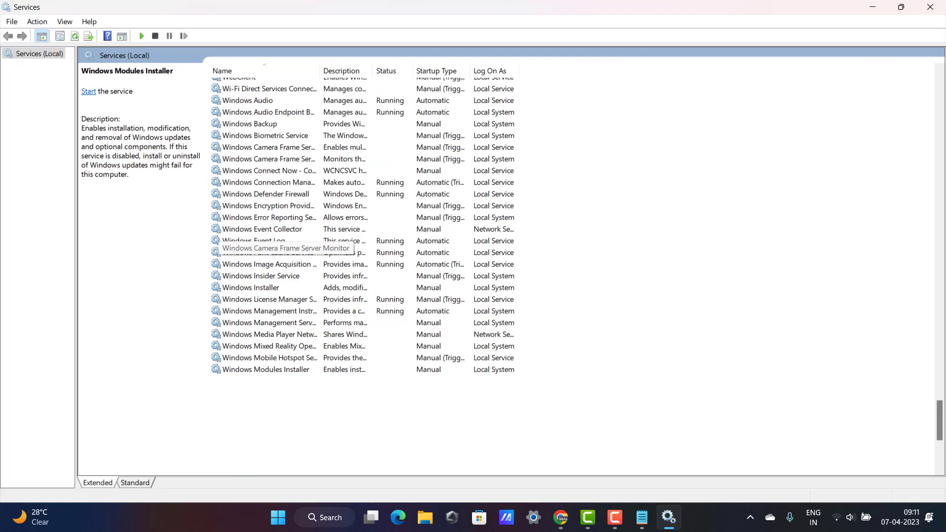
pyautogui.press('Down')
pyautogui.press('Down')
pyautogui.press('Down')
pyautogui.press('Down')
pyautogui.press('Down')
pyautogui.press('Down')
pyautogui.press('Down')
pyautogui.press('Down')
pyautogui.press('Down')
pyautogui.press('Down')
pyautogui.press('Down')
pyautogui.press('Down')
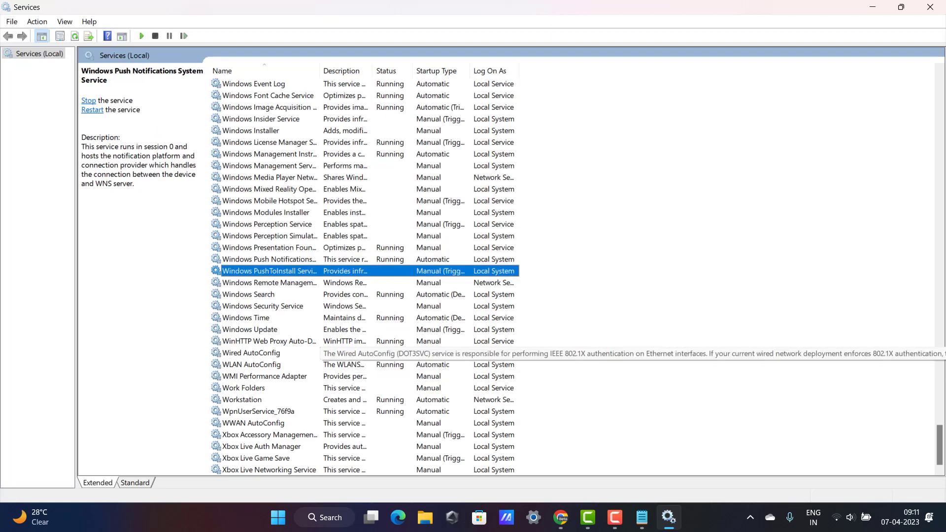
pyautogui.press('w')
pyautogui.press('w')
pyautogui.press('w')
pyautogui.press('w')
pyautogui.press('w')
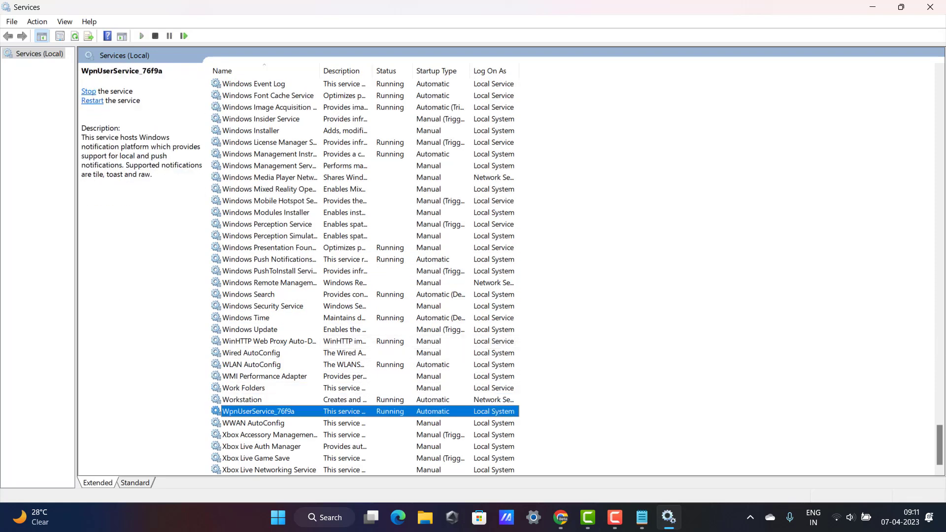
pyautogui.press('w')
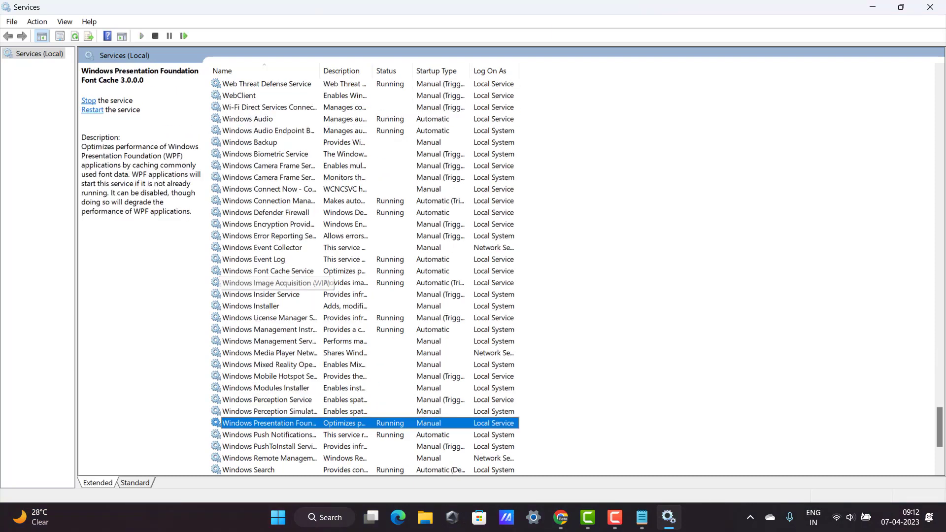
pyautogui.scroll(-1, 269, 282)
pyautogui.scroll(-1, 271, 318)
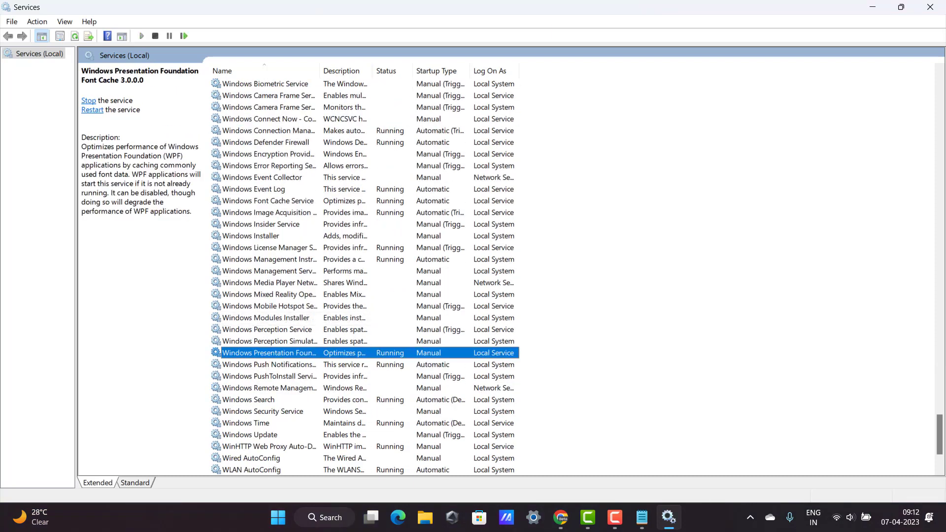
pyautogui.click(268, 400)
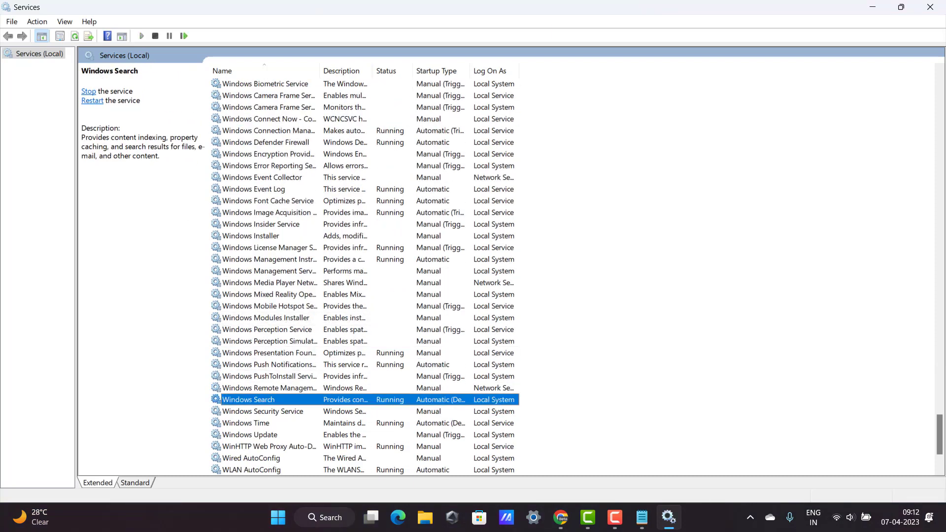
pyautogui.click(262, 411)
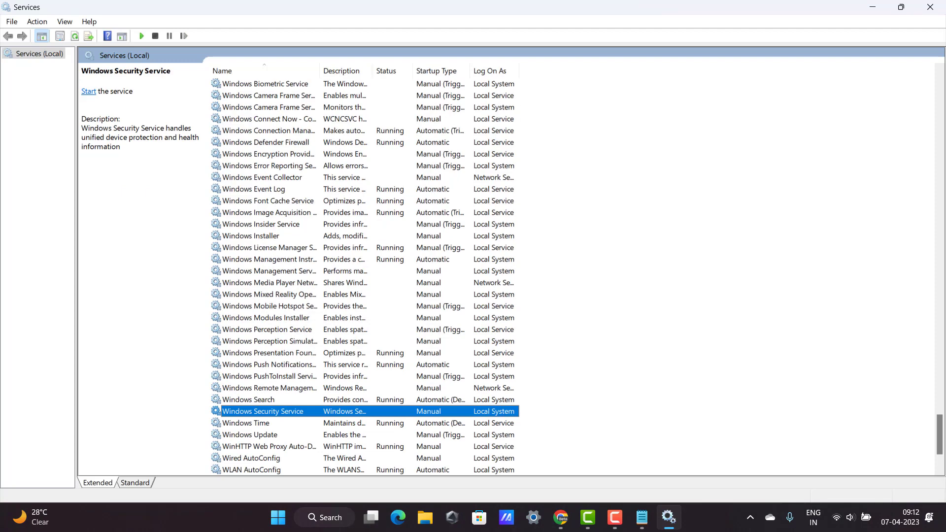
pyautogui.press('Return')
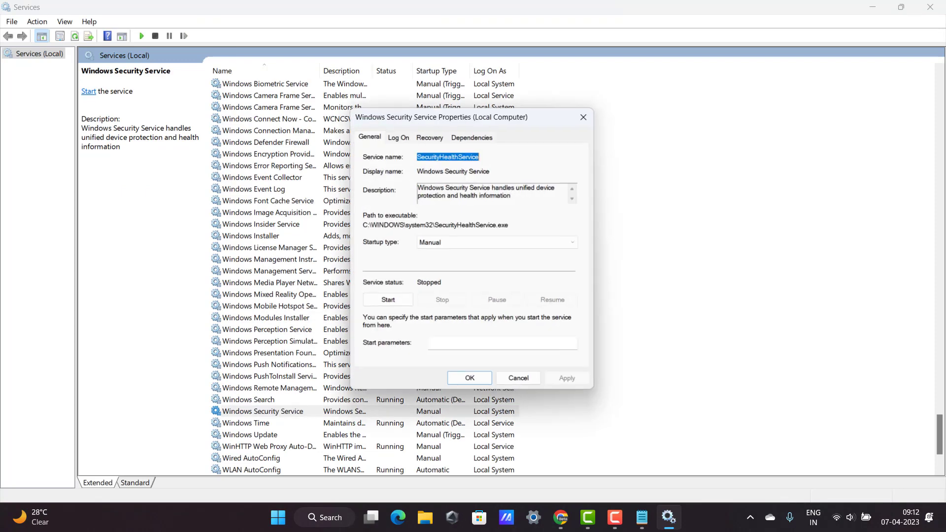
# - Set the Windows Security Service's startup type to Automatic and start the service
pyautogui.click(498, 243)
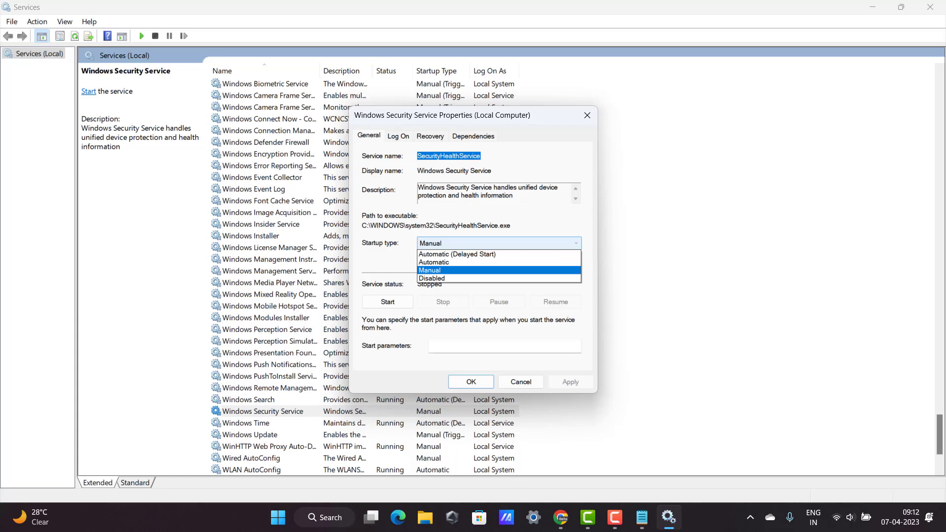
pyautogui.click(433, 262)
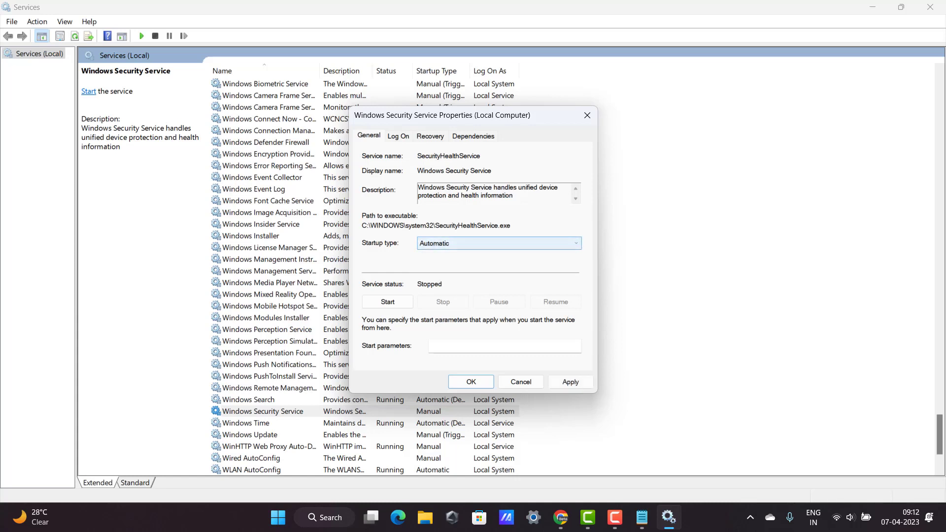
pyautogui.press('Tab')
pyautogui.press('space')
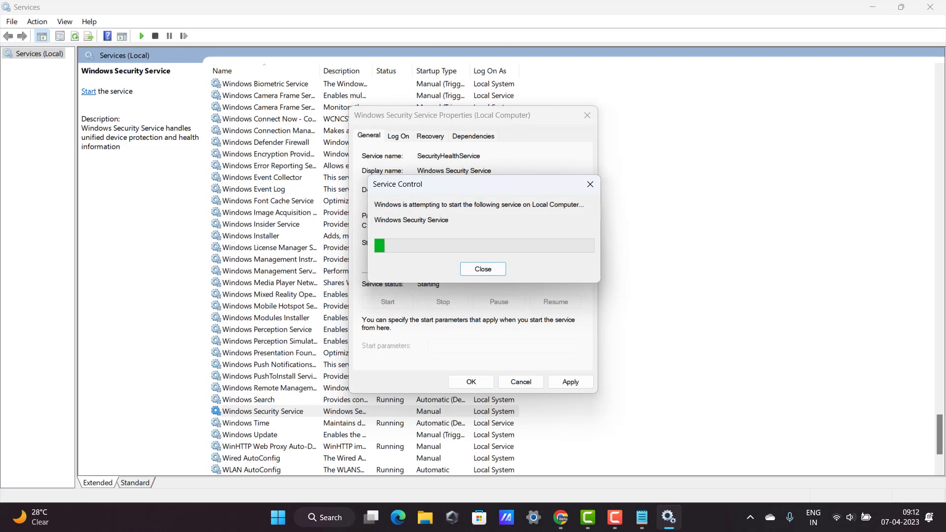
# - Try to apply the service's startup type change and close its properties dialog
pyautogui.click(570, 382)
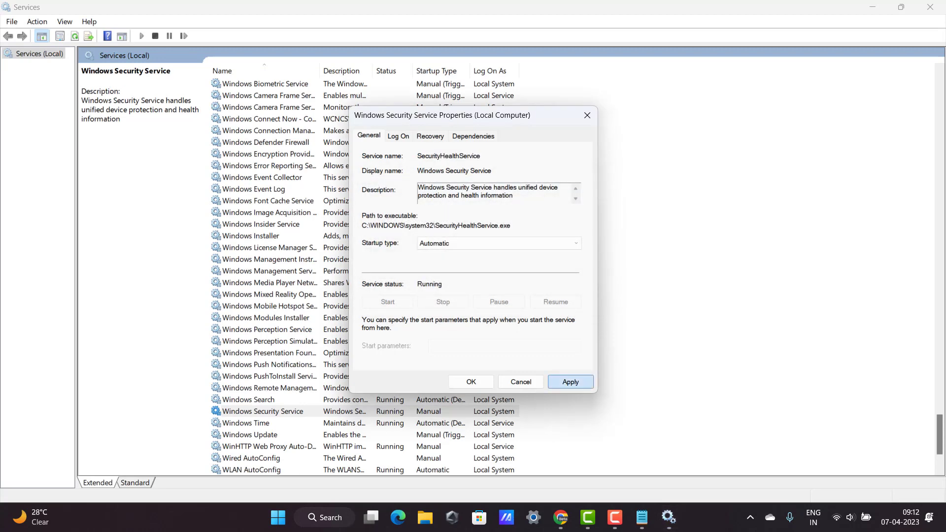
pyautogui.click(569, 352)
pyautogui.hotkey('shift', 'Tab')
pyautogui.hotkey('shift', 'Tab')
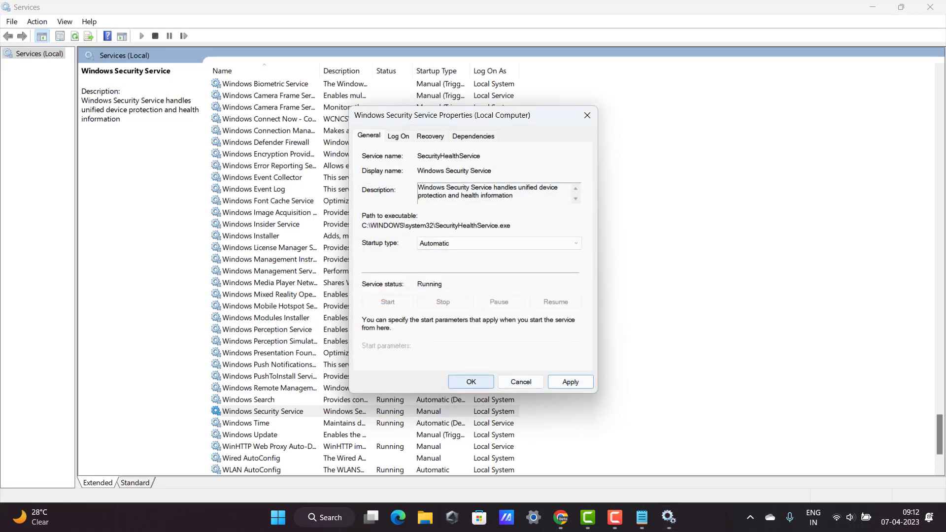
pyautogui.press('Return')
pyautogui.press('Return')
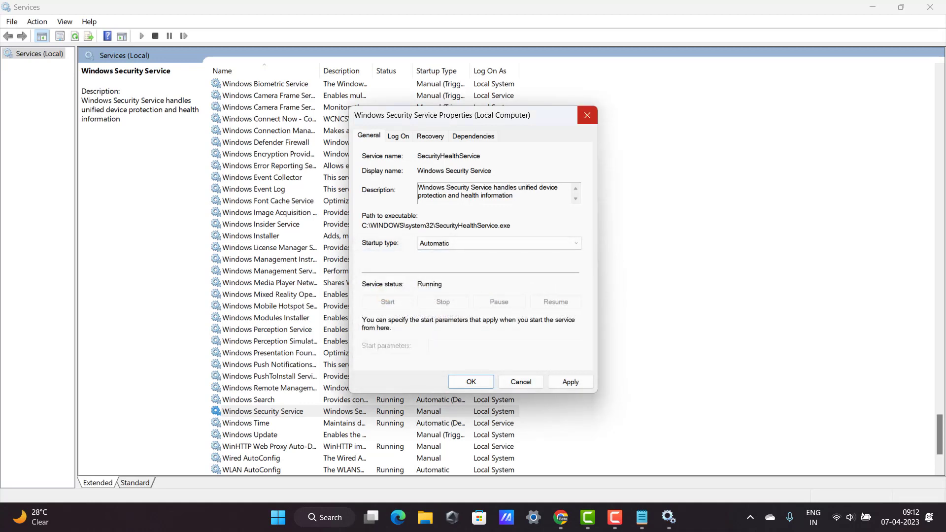
pyautogui.click(586, 115)
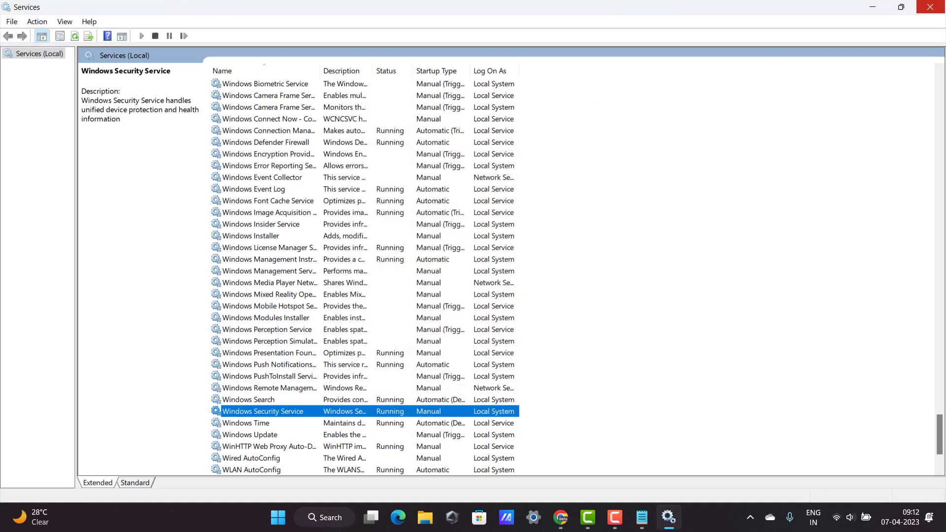
# - Reopen the Windows Security Service properties to check its startup type and status, and close both the dialog and the Services window
pyautogui.press('Return')
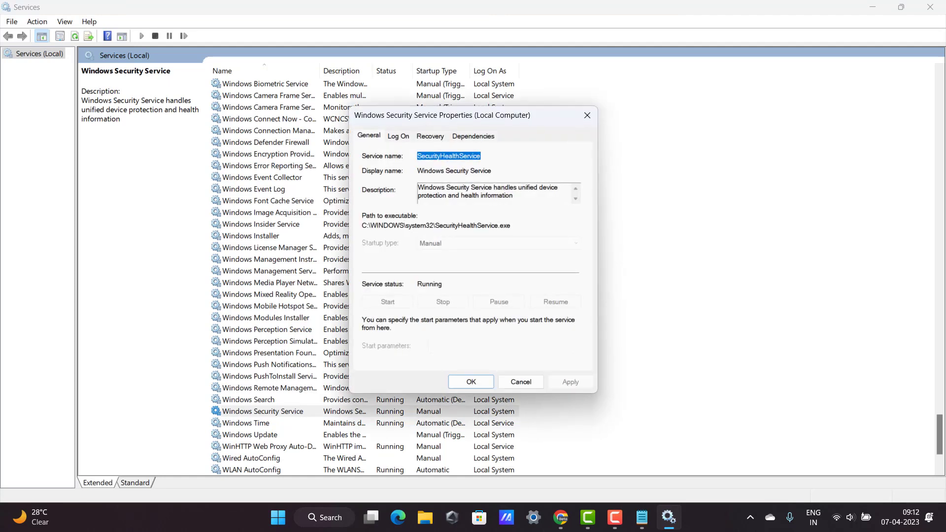
pyautogui.press('Return')
pyautogui.click(929, 7)
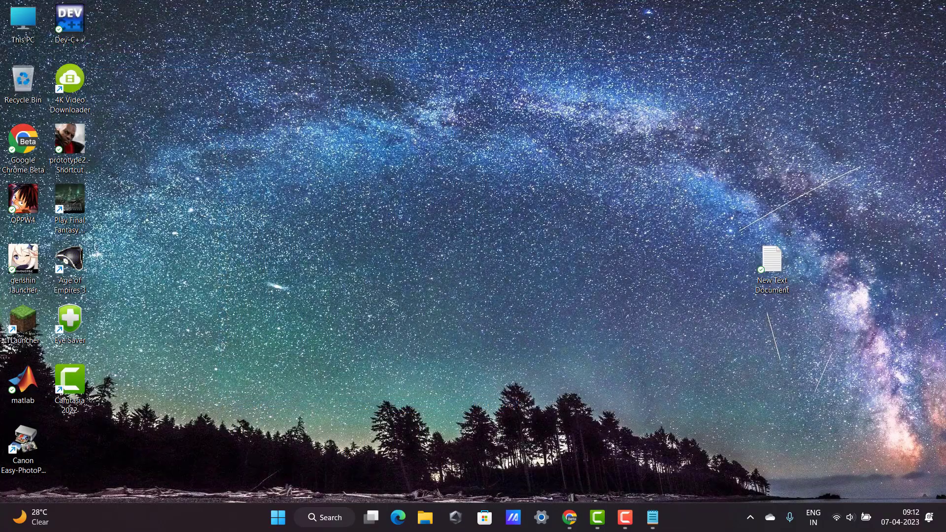